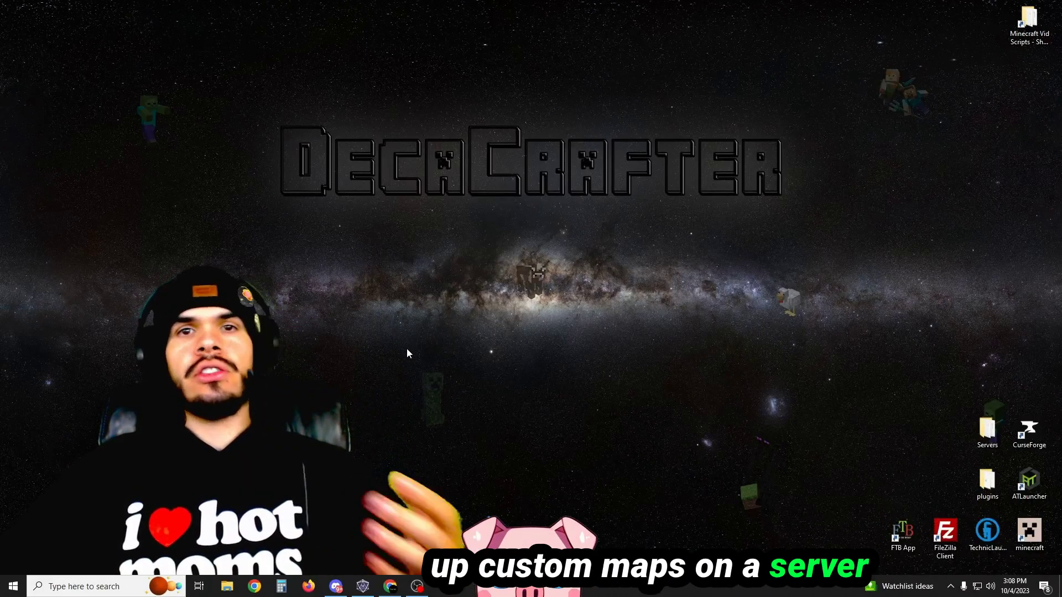
# Bring Chrome forward and move past the Minecraft Maps tab to Java's all-OS downloads page
pyautogui.click(391, 587)
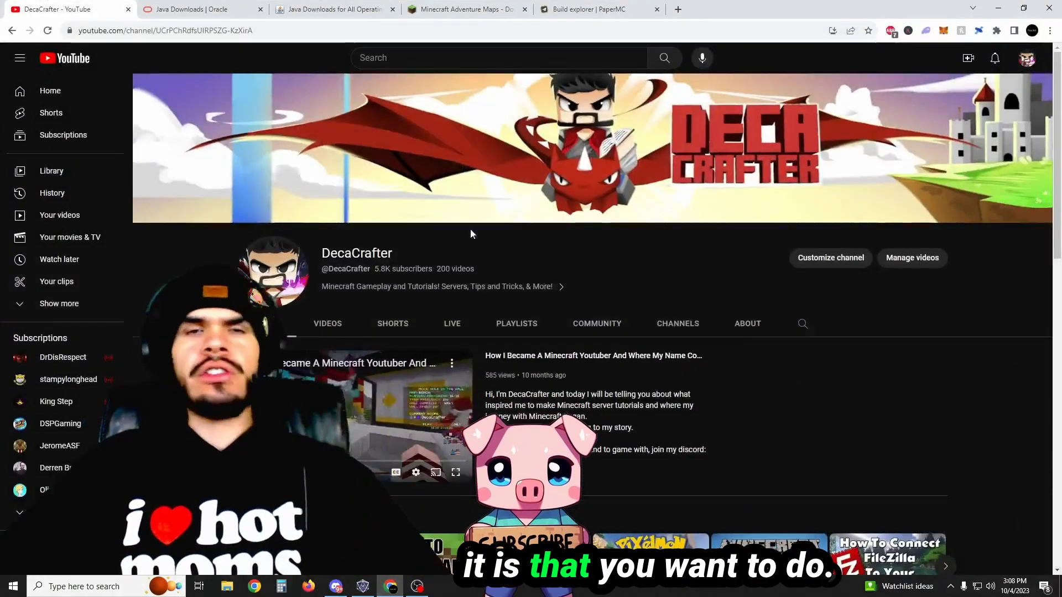
pyautogui.click(492, 9)
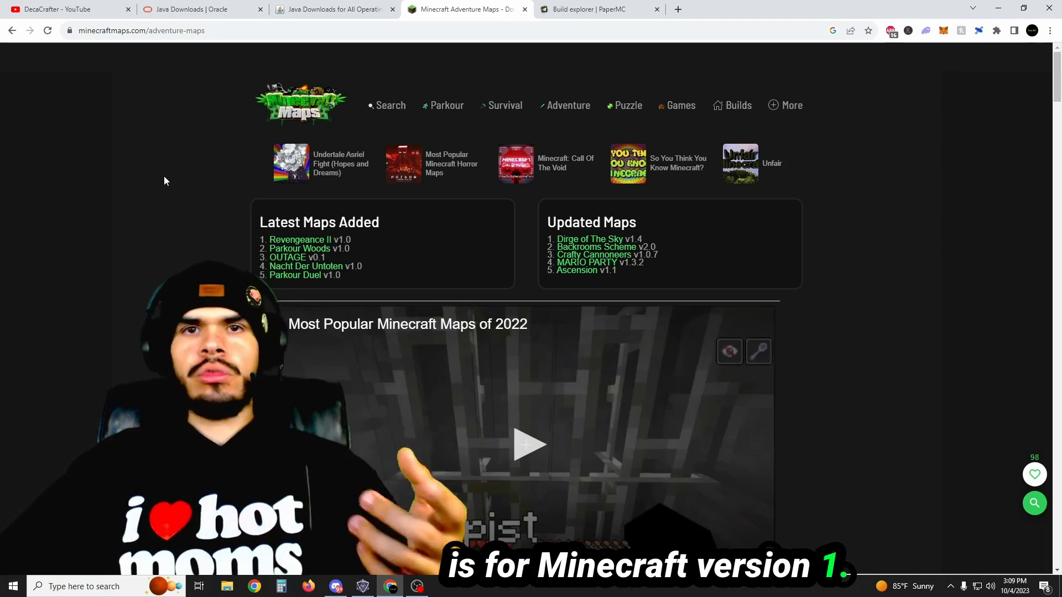
# Show Oracle's JDK 17 Windows download links, then go to the Minecraft horror maps list
pyautogui.click(282, 12)
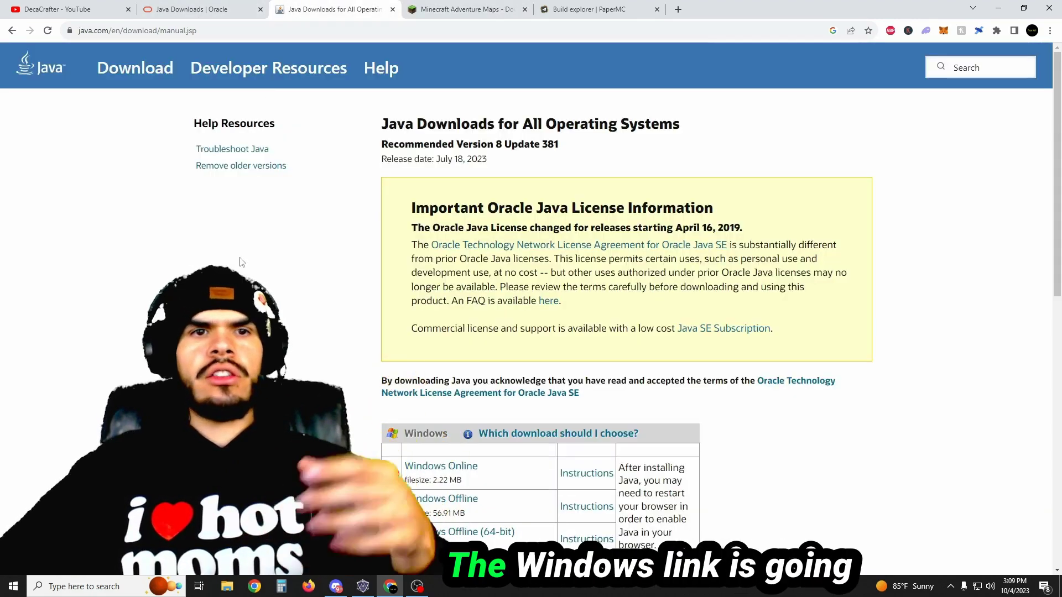
pyautogui.scroll(-2, 344, 308)
pyautogui.scroll(2, 344, 308)
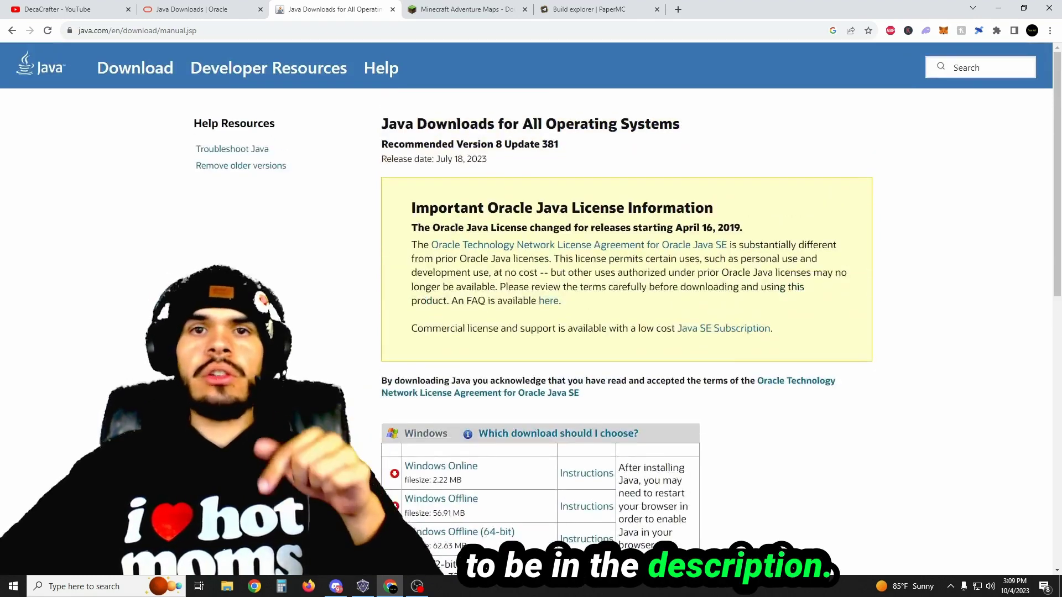
pyautogui.scroll(-1, 433, 481)
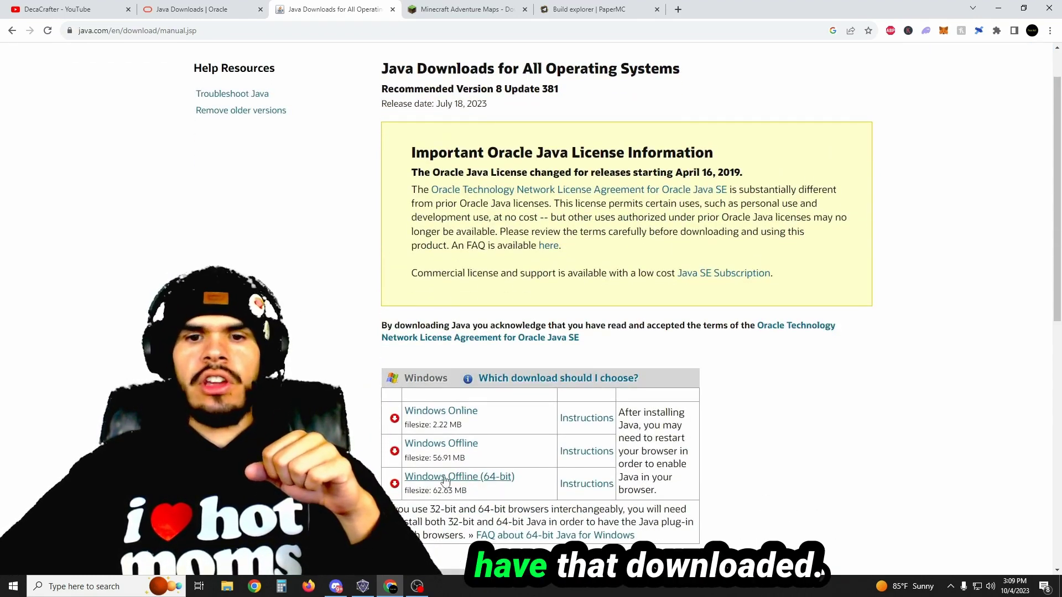
pyautogui.scroll(1, 343, 381)
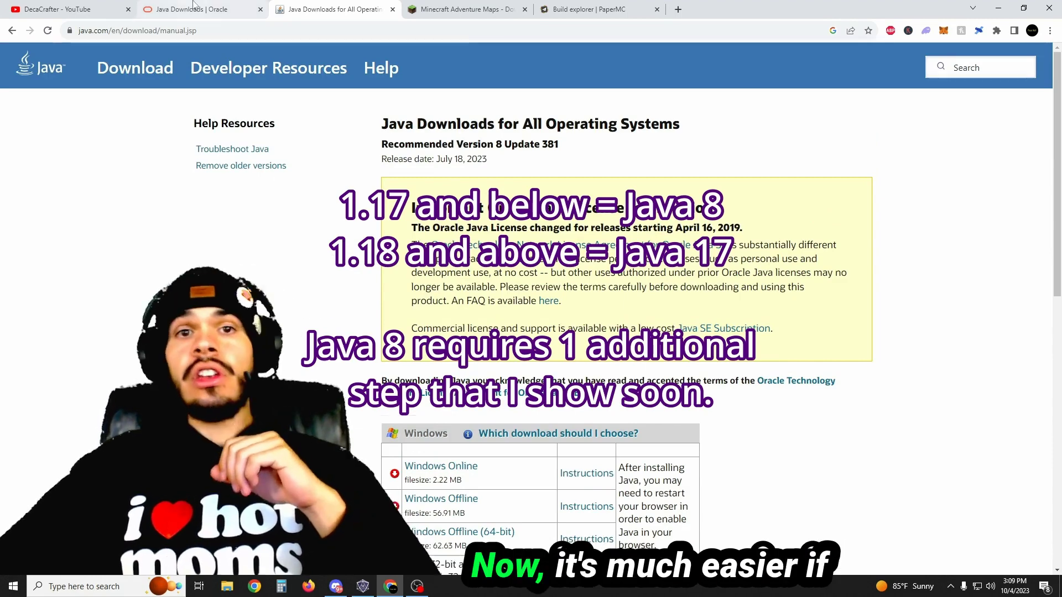
pyautogui.click(191, 10)
pyautogui.click(464, 9)
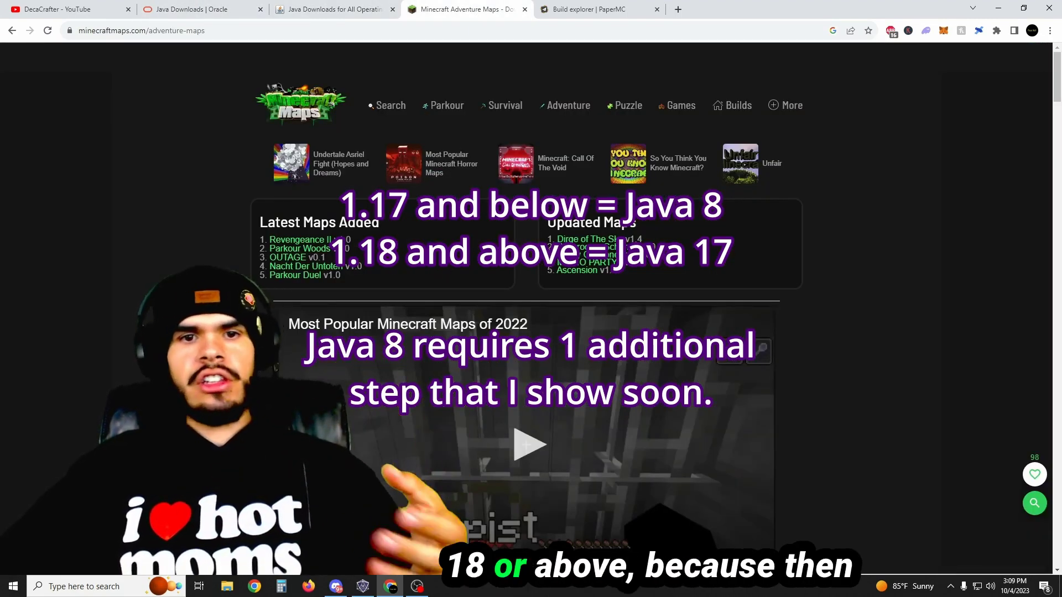
pyautogui.scroll(-2, 531, 298)
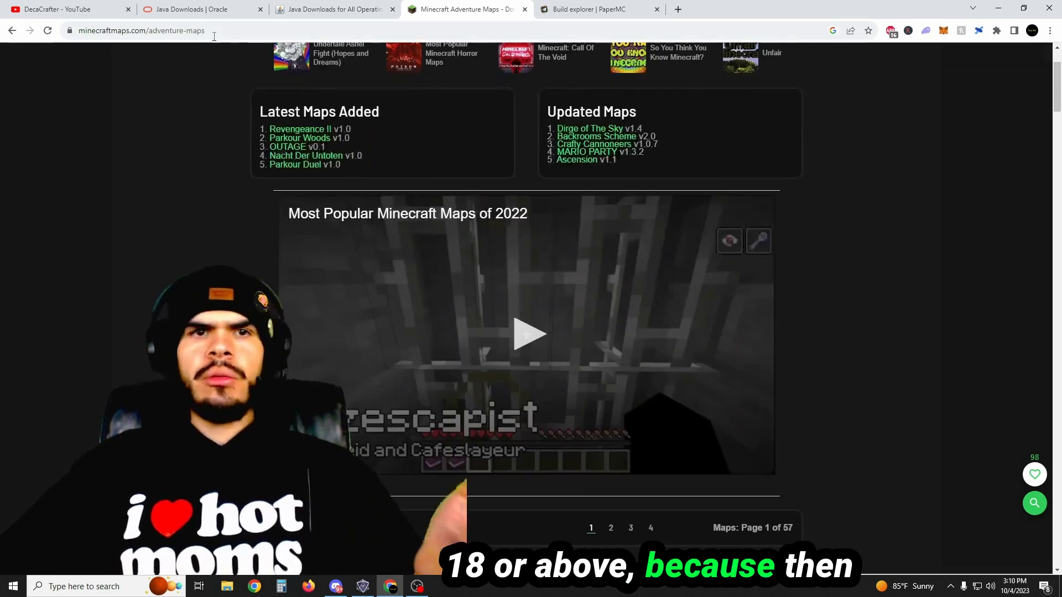
pyautogui.click(191, 9)
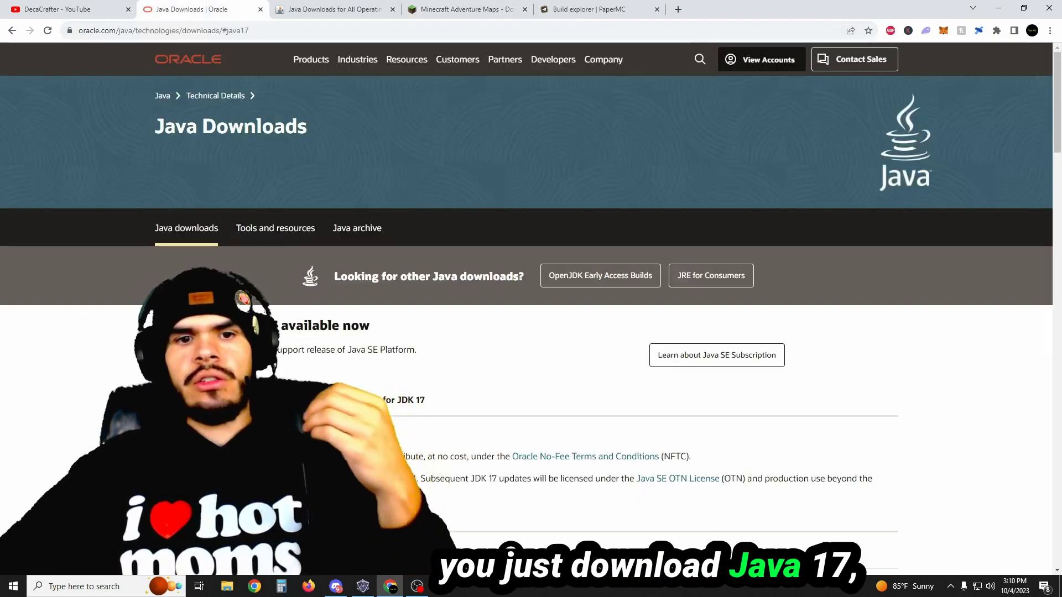
pyautogui.scroll(-1, 531, 332)
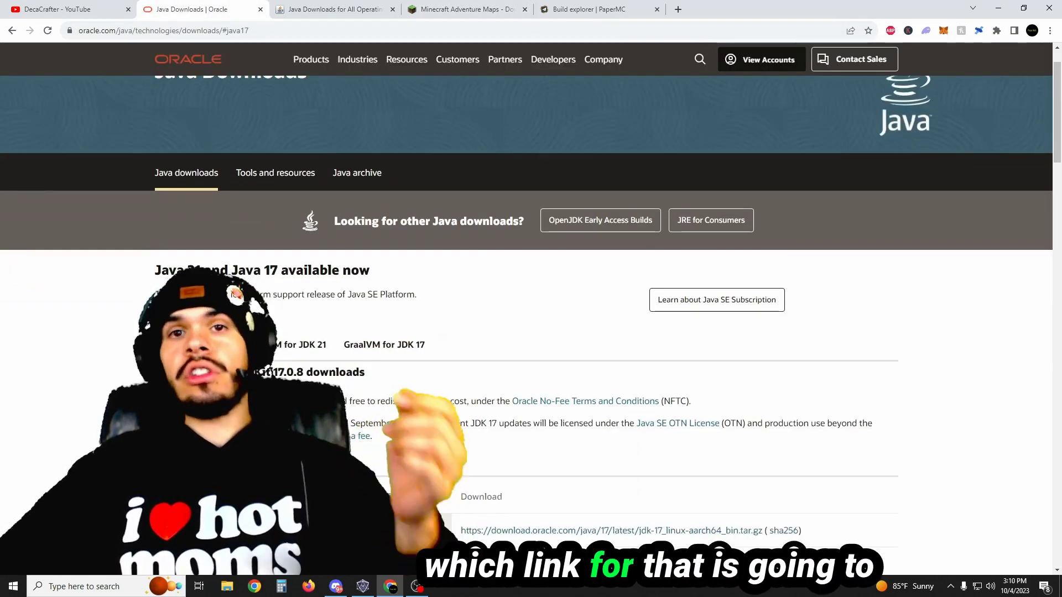
pyautogui.scroll(-2, 531, 332)
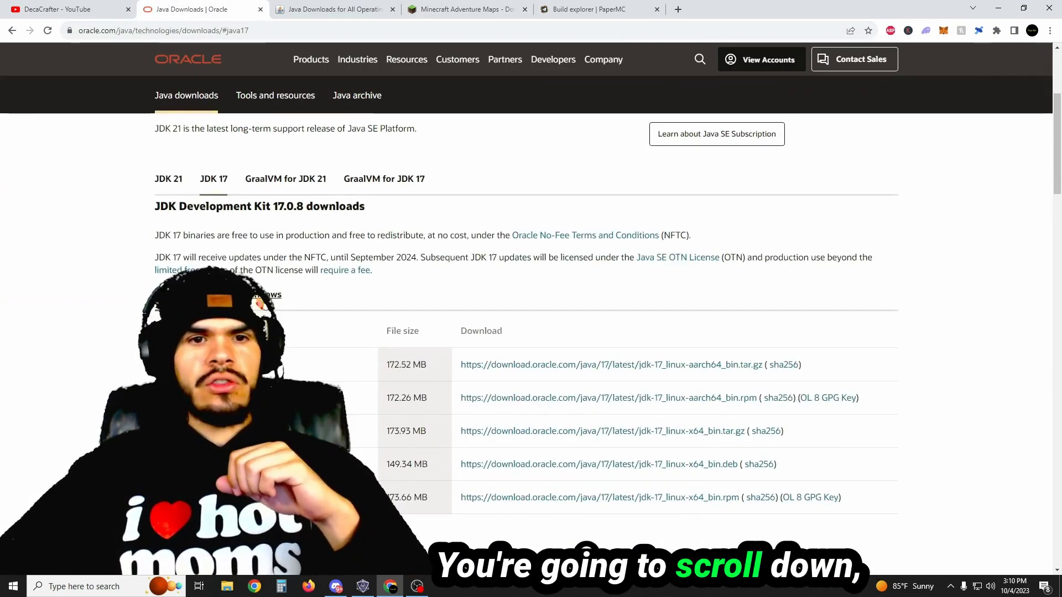
pyautogui.click(265, 295)
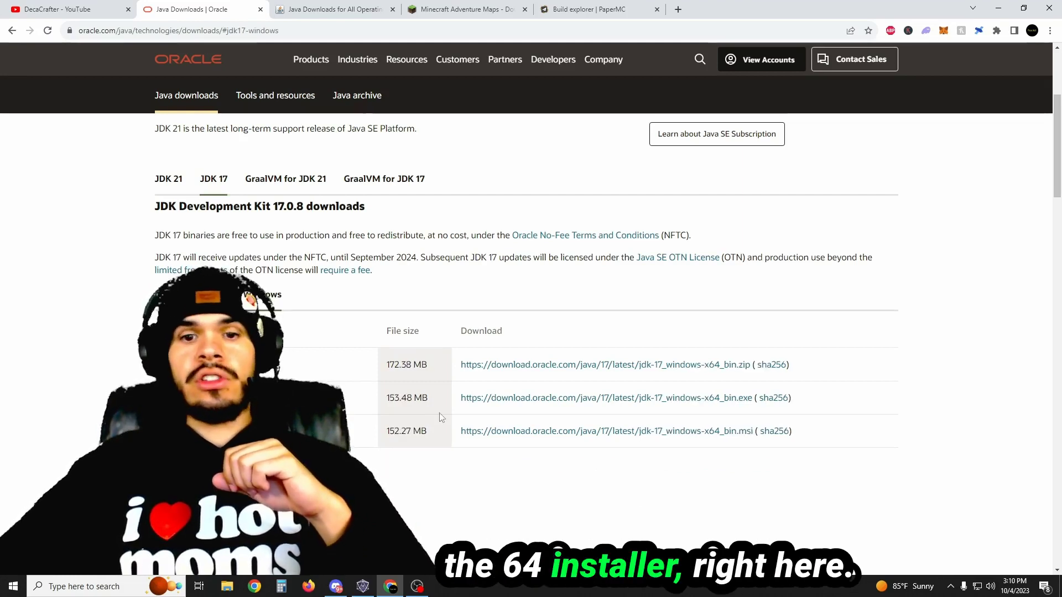
pyautogui.scroll(-2, 547, 398)
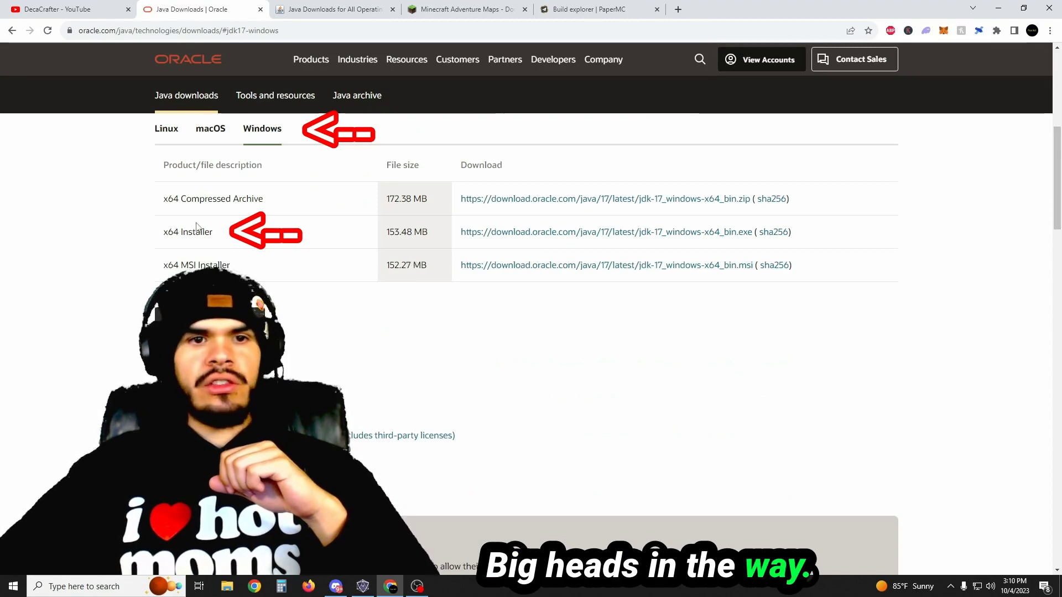
pyautogui.click(464, 10)
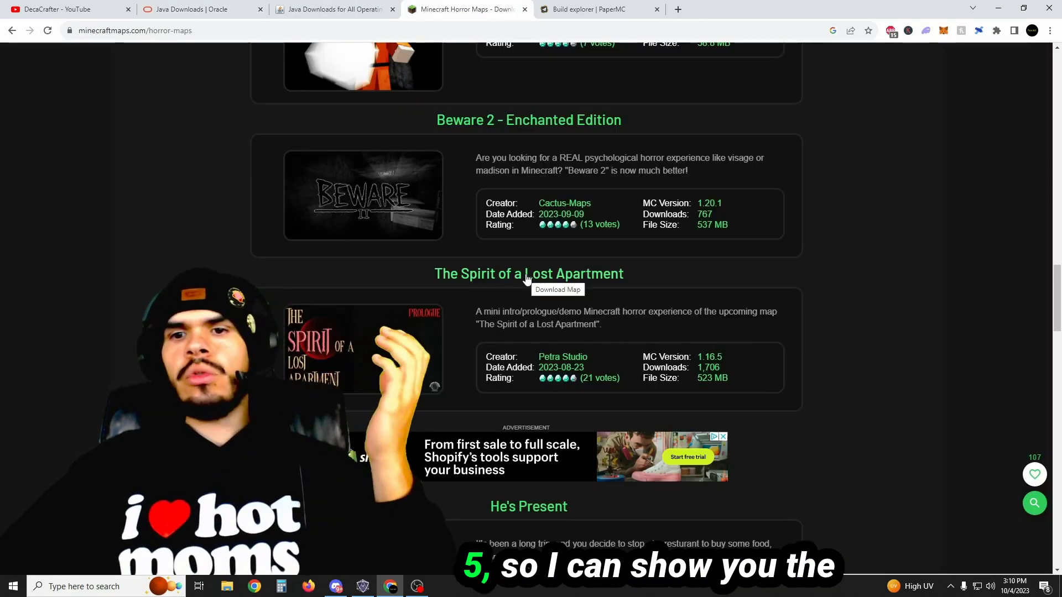
# Download The Spirit of a Lost Apartment map, then list PaperMC's builds for 1.16.5
pyautogui.click(525, 276)
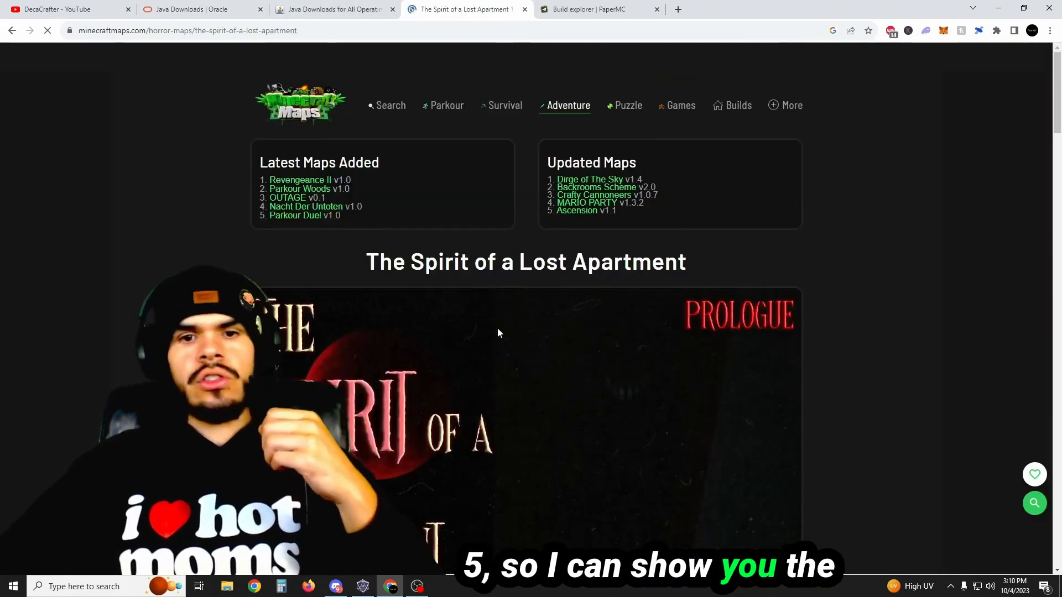
pyautogui.scroll(-2, 407, 282)
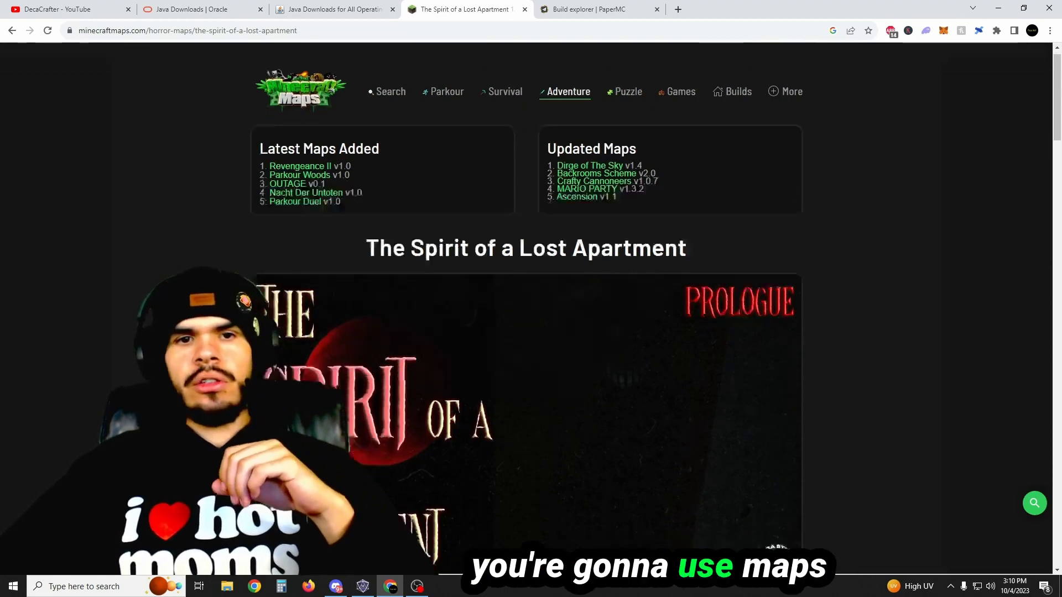
pyautogui.scroll(-2, 407, 281)
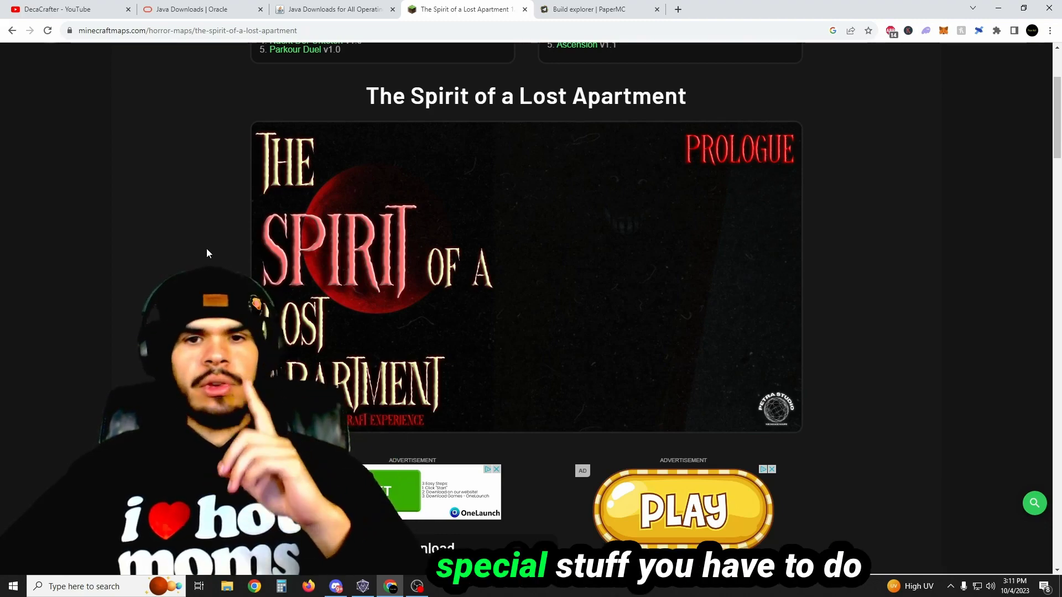
pyautogui.scroll(-3, 208, 253)
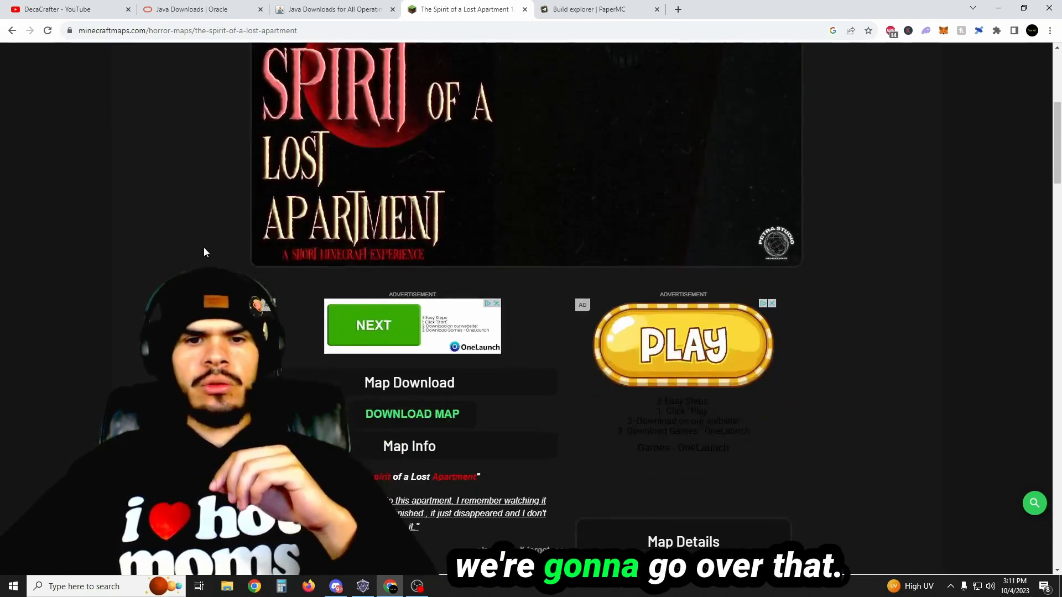
pyautogui.scroll(-3, 197, 260)
pyautogui.scroll(-1, 415, 249)
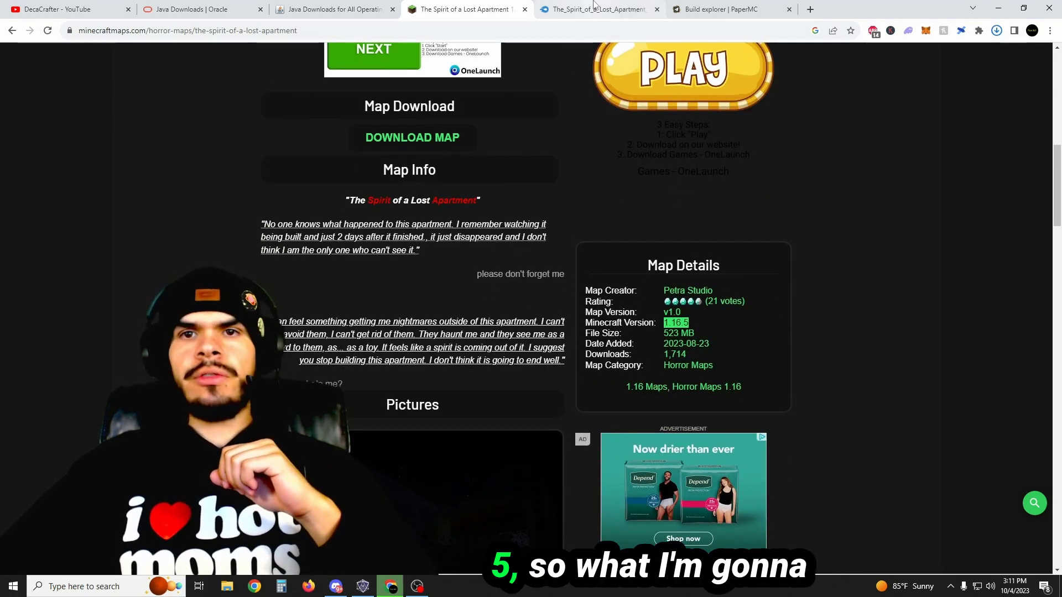
pyautogui.click(701, 9)
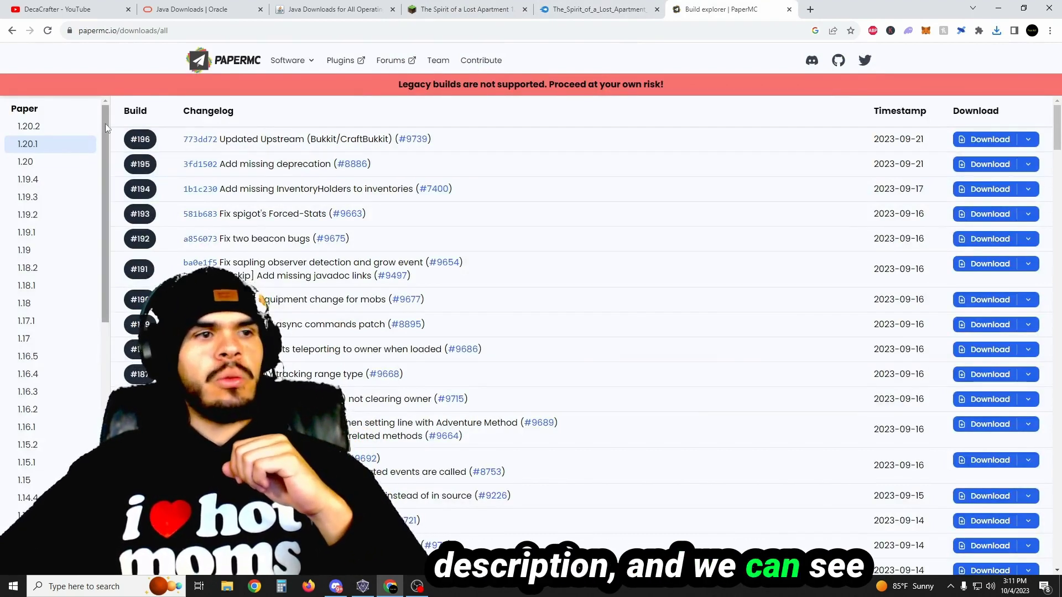
pyautogui.scroll(-5, 92, 166)
pyautogui.scroll(-3, 86, 240)
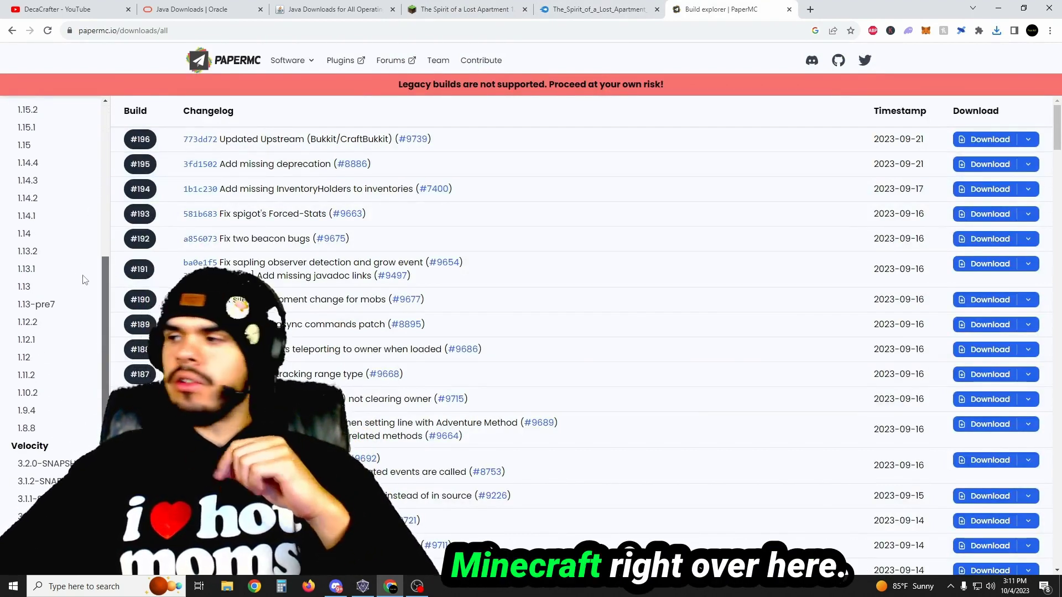
pyautogui.scroll(4, 65, 282)
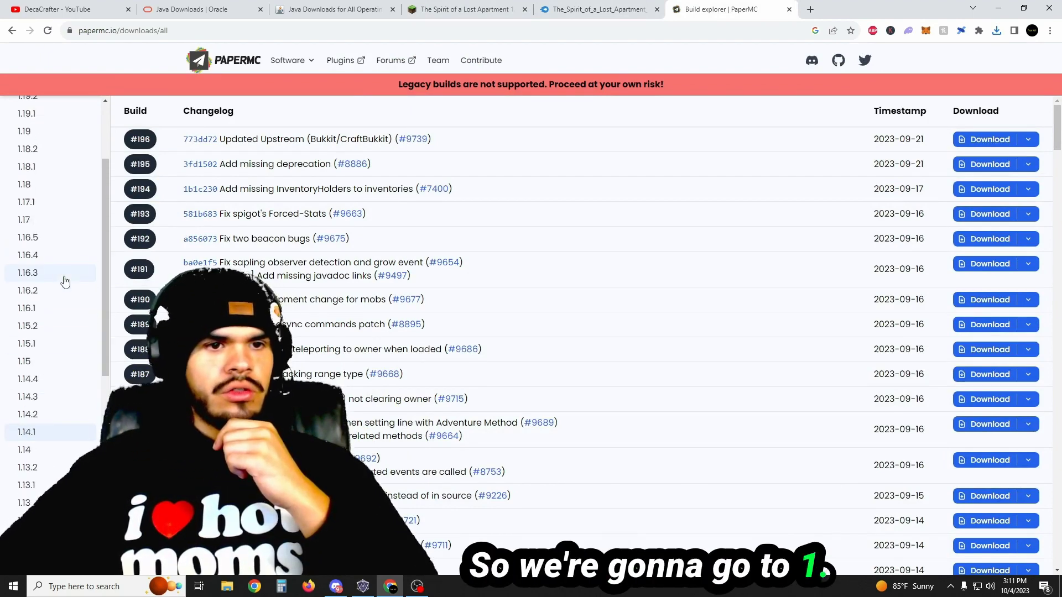
pyautogui.click(39, 239)
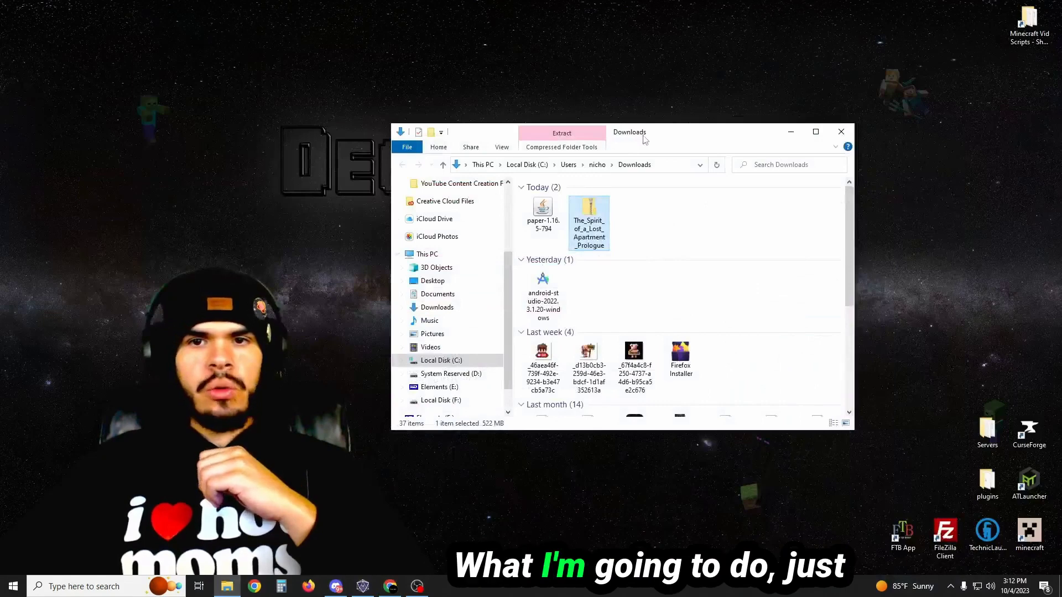
# Get today's two downloaded files onto the desktop and close the Downloads window
pyautogui.moveTo(676, 135); pyautogui.dragTo(857, 129)
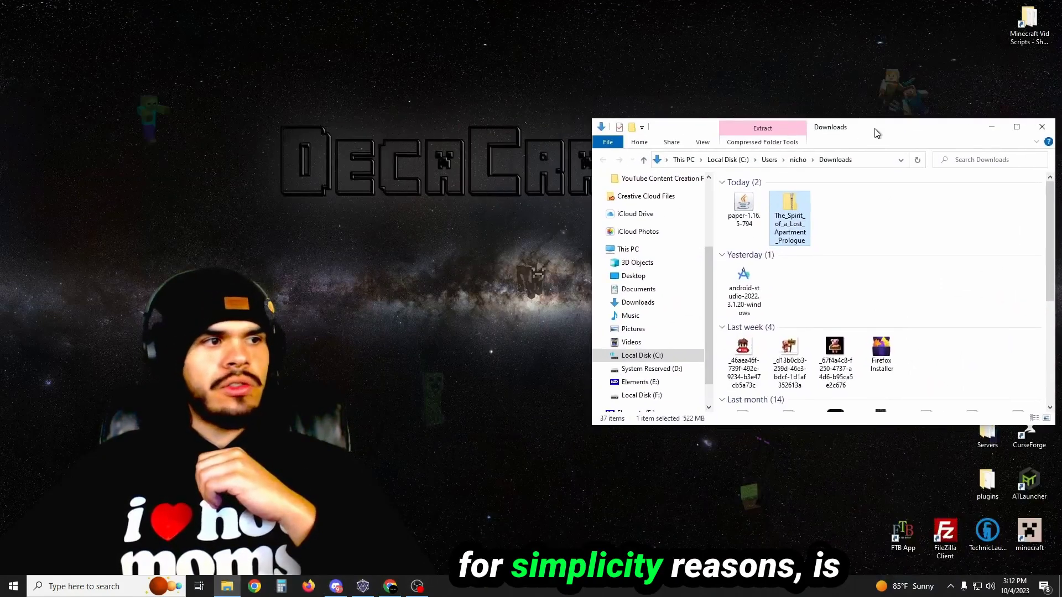
pyautogui.moveTo(811, 204)
pyautogui.mouseDown()
pyautogui.moveTo(706, 210)
pyautogui.moveTo(478, 405)
pyautogui.mouseUp()
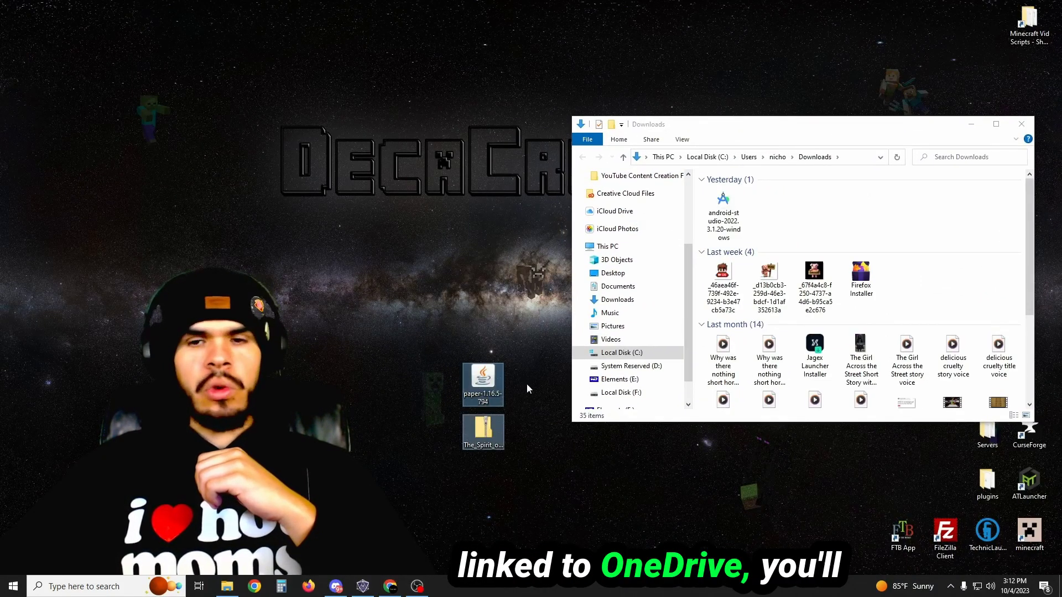
pyautogui.click(513, 381)
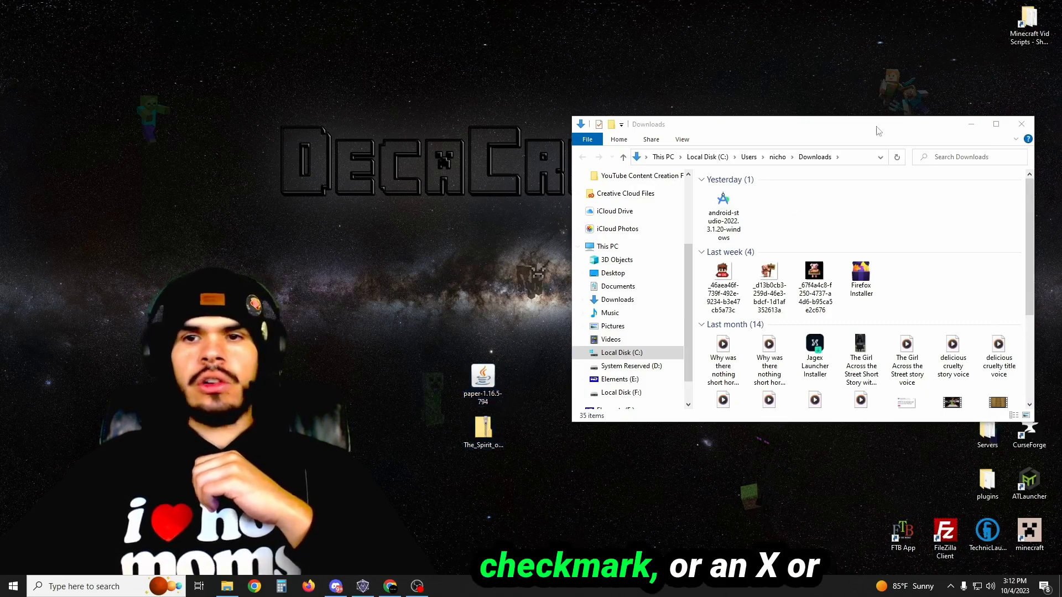
pyautogui.moveTo(879, 129); pyautogui.dragTo(828, 74)
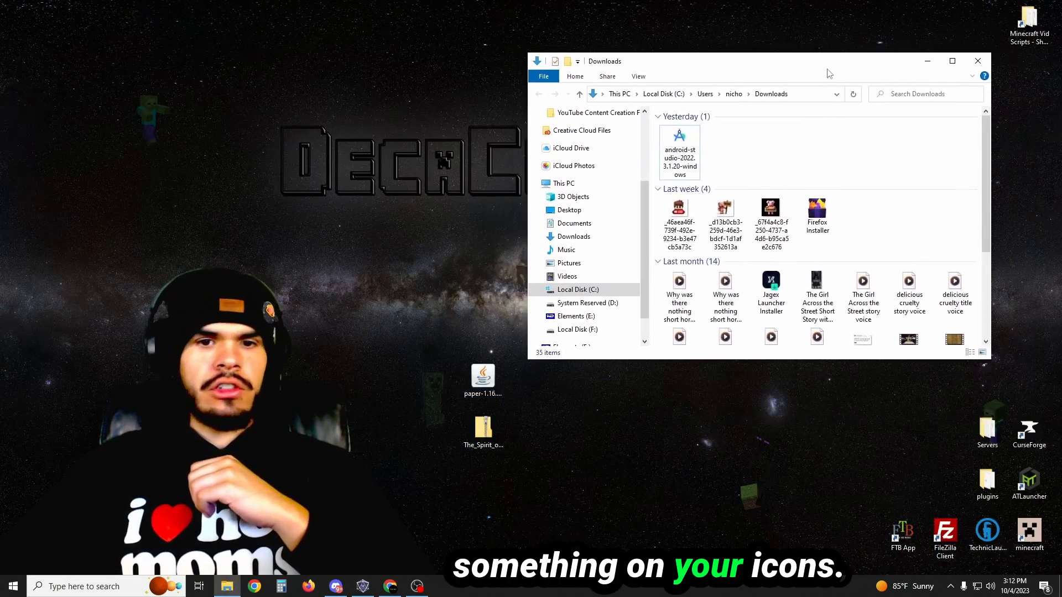
pyautogui.click(435, 355)
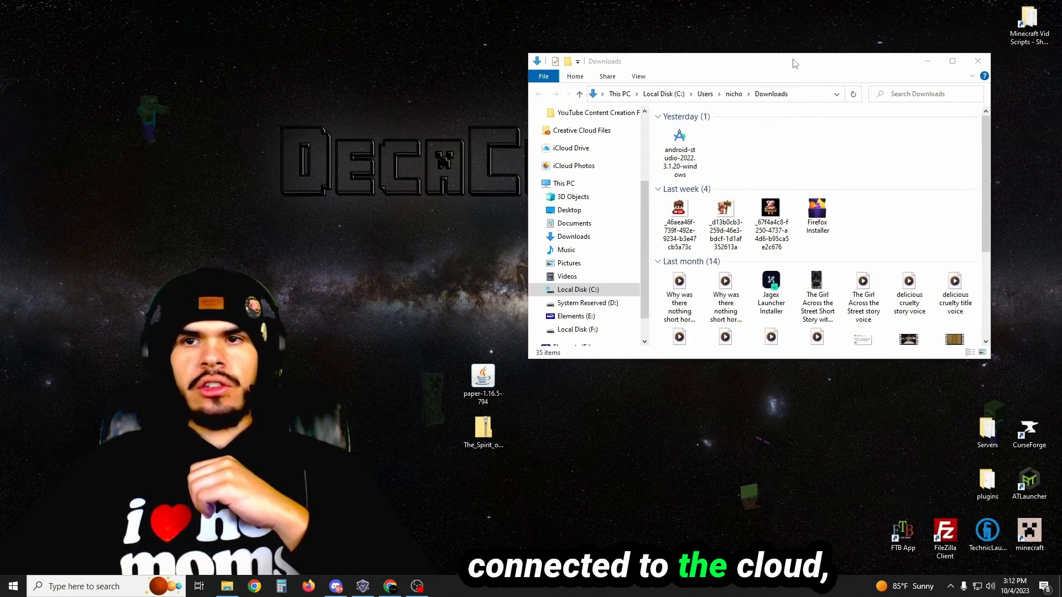
pyautogui.moveTo(795, 63); pyautogui.dragTo(799, 92)
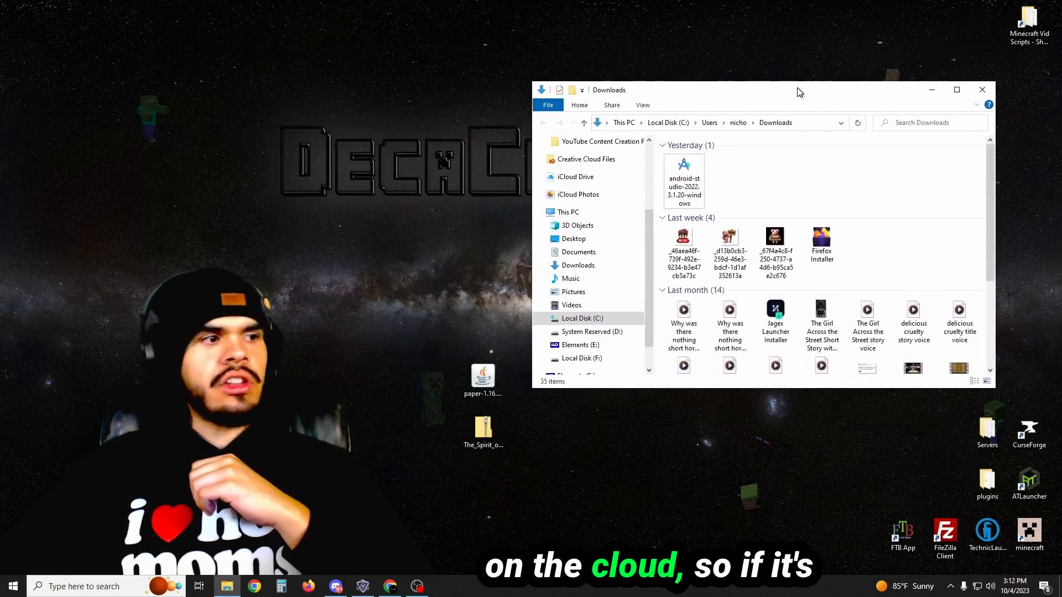
pyautogui.moveTo(799, 92); pyautogui.dragTo(830, 97)
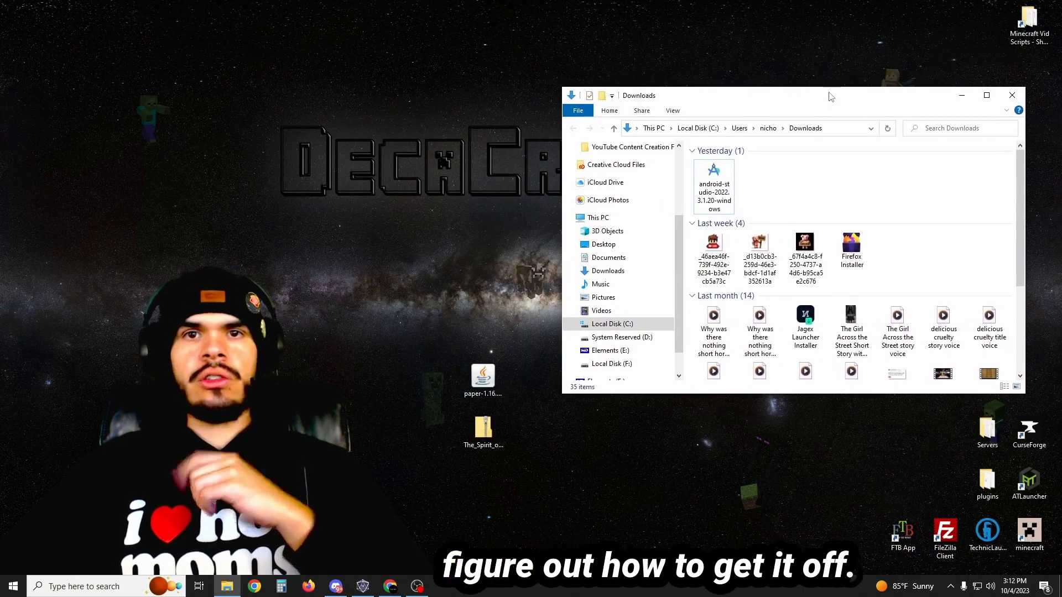
pyautogui.click(1011, 94)
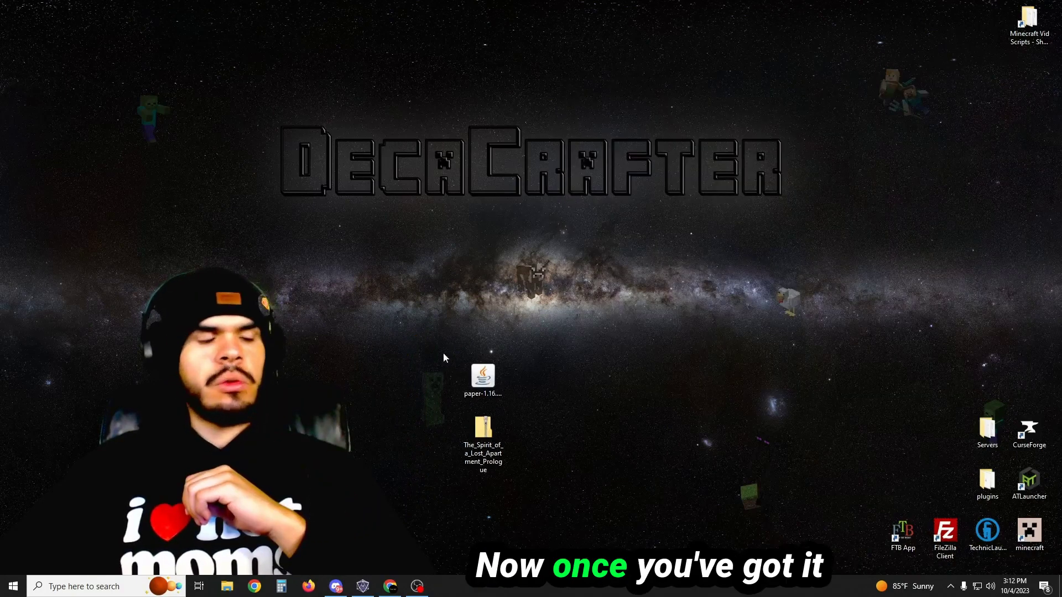
# Extract The Spirit of a Lost Apartment Prologue folder to the desktop beside the Paper jar
pyautogui.doubleClick(483, 446)
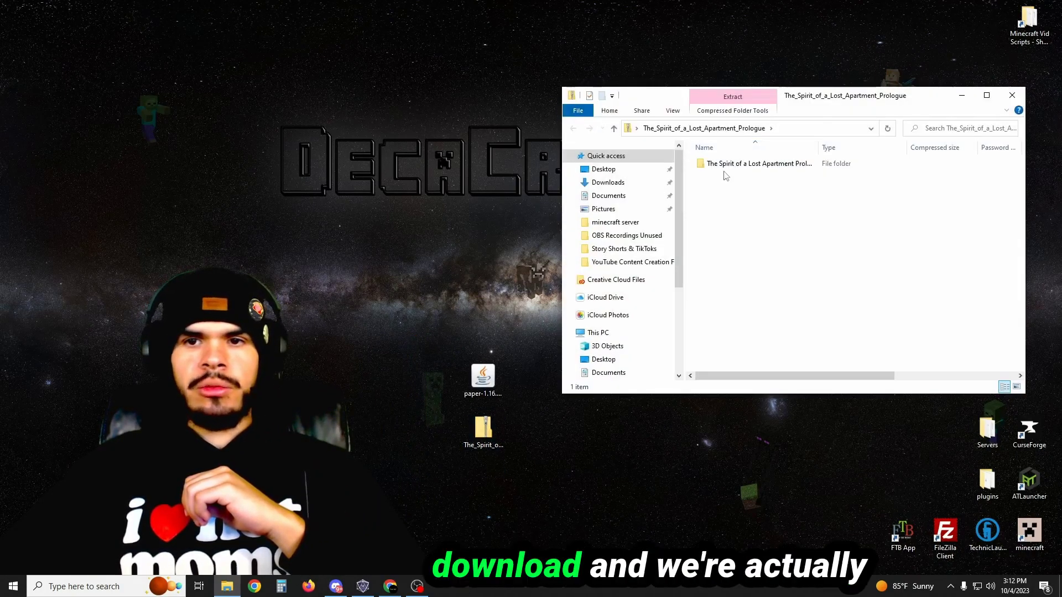
pyautogui.moveTo(751, 163); pyautogui.dragTo(392, 361)
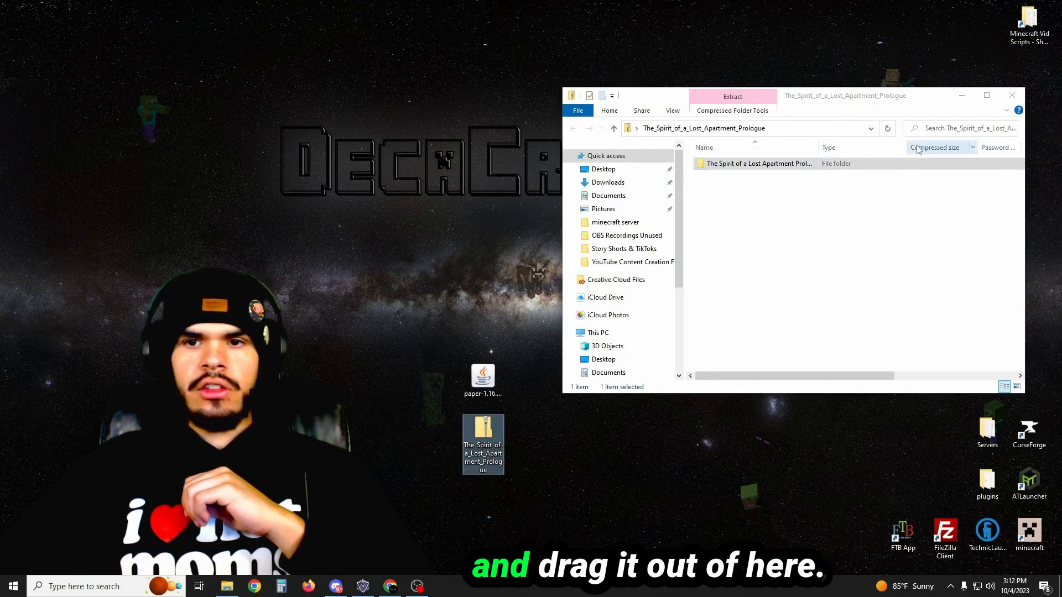
pyautogui.click(1012, 96)
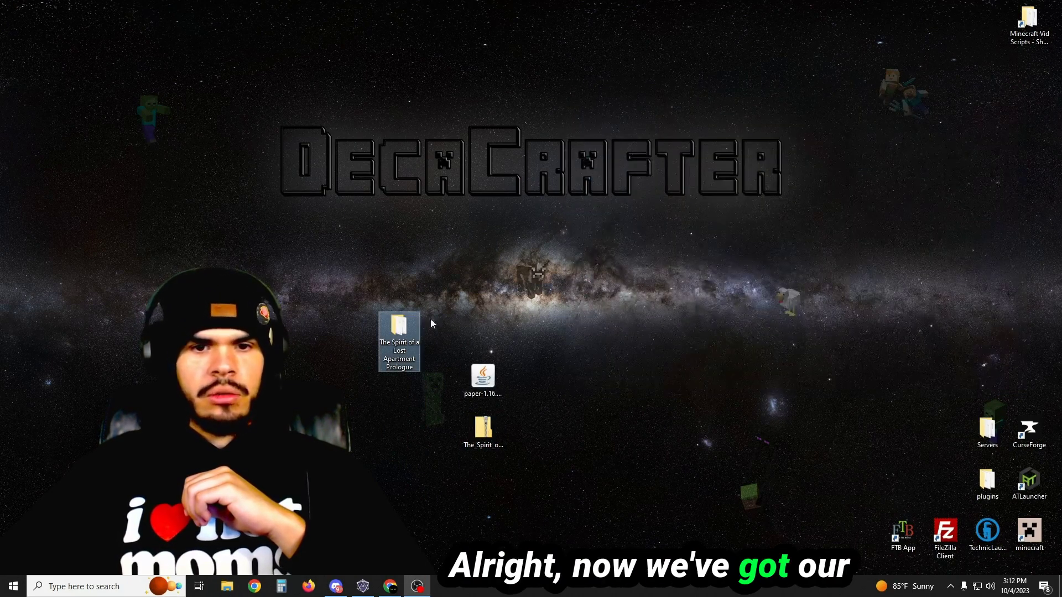
pyautogui.moveTo(452, 332); pyautogui.dragTo(567, 382)
# Delete the downloaded map zip from the desktop
pyautogui.click(483, 432)
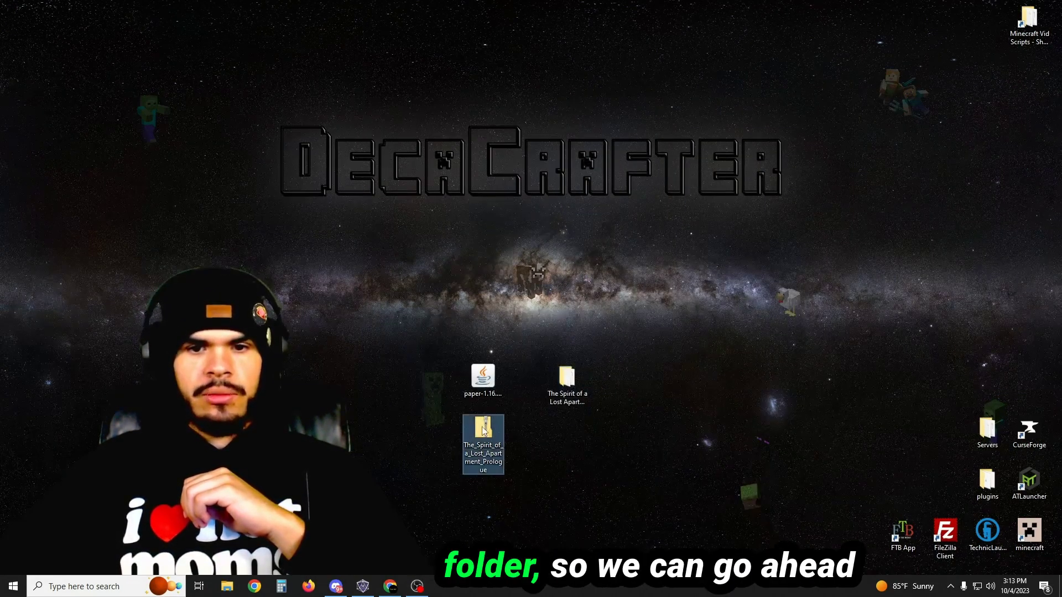
pyautogui.press('Delete')
pyautogui.click(551, 328)
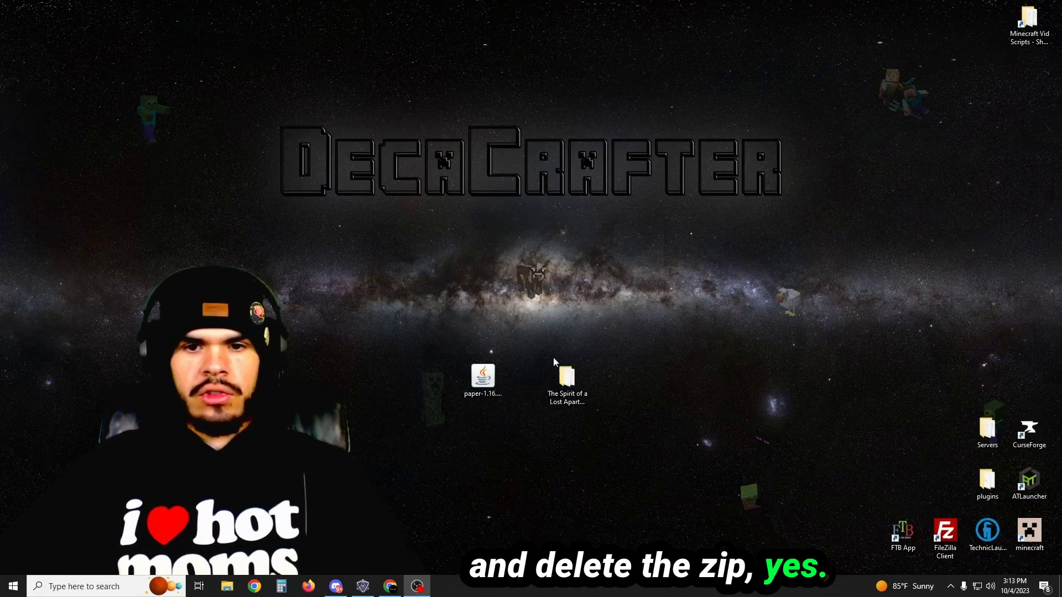
pyautogui.rightClick(516, 422)
pyautogui.moveTo(542, 384)
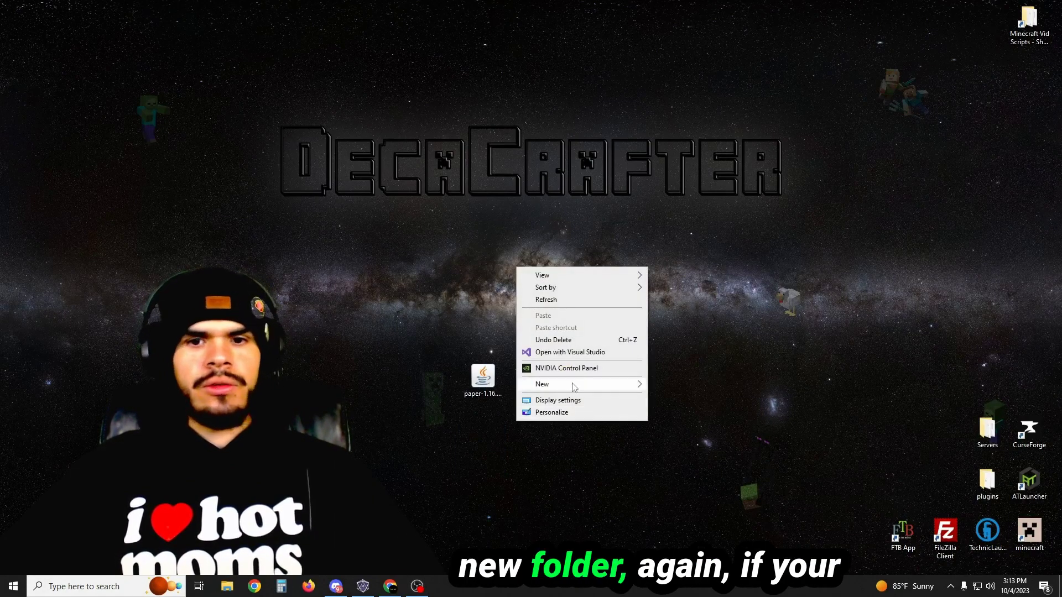
# Create a Minecraft Server desktop folder and move the Paper jar and map folder into it
pyautogui.click(673, 385)
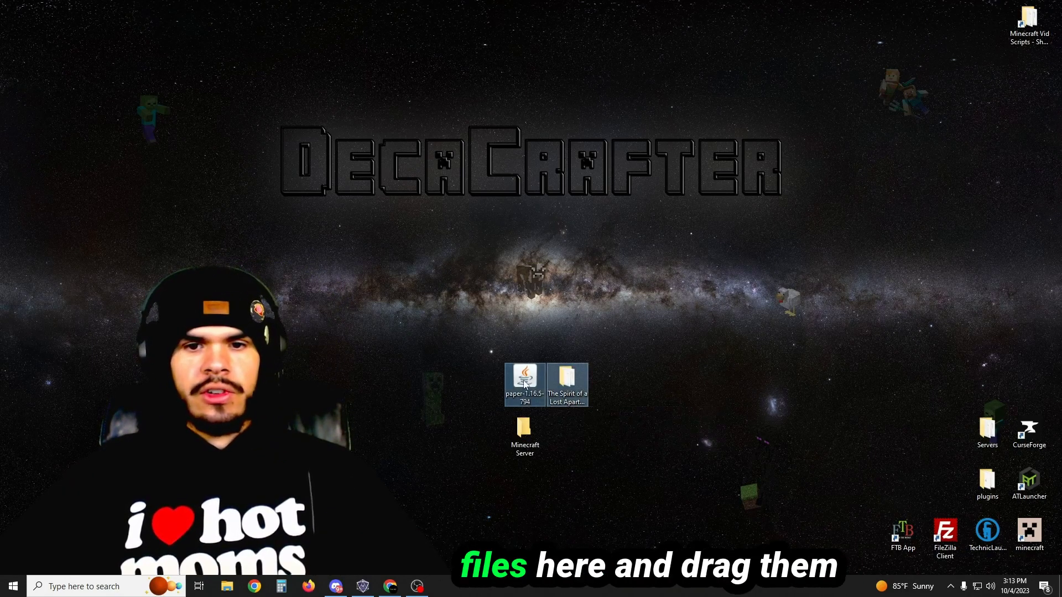
pyautogui.moveTo(524, 383)
pyautogui.mouseDown()
pyautogui.moveTo(525, 434)
pyautogui.moveTo(513, 359)
pyautogui.mouseUp()
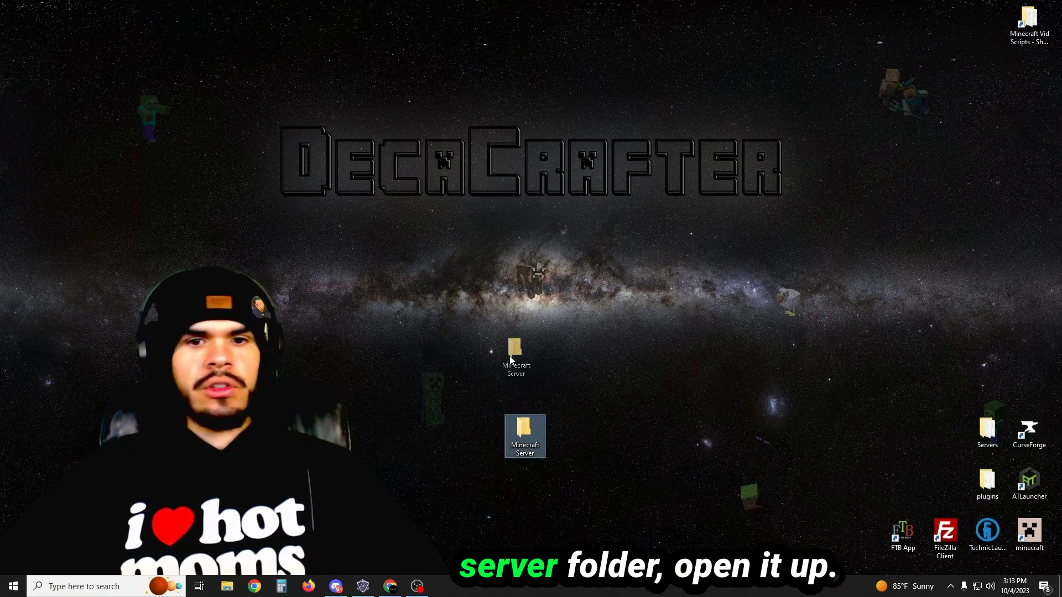
pyautogui.doubleClick(525, 336)
pyautogui.moveTo(739, 100); pyautogui.dragTo(573, 104)
pyautogui.click(555, 182)
pyautogui.write('server')
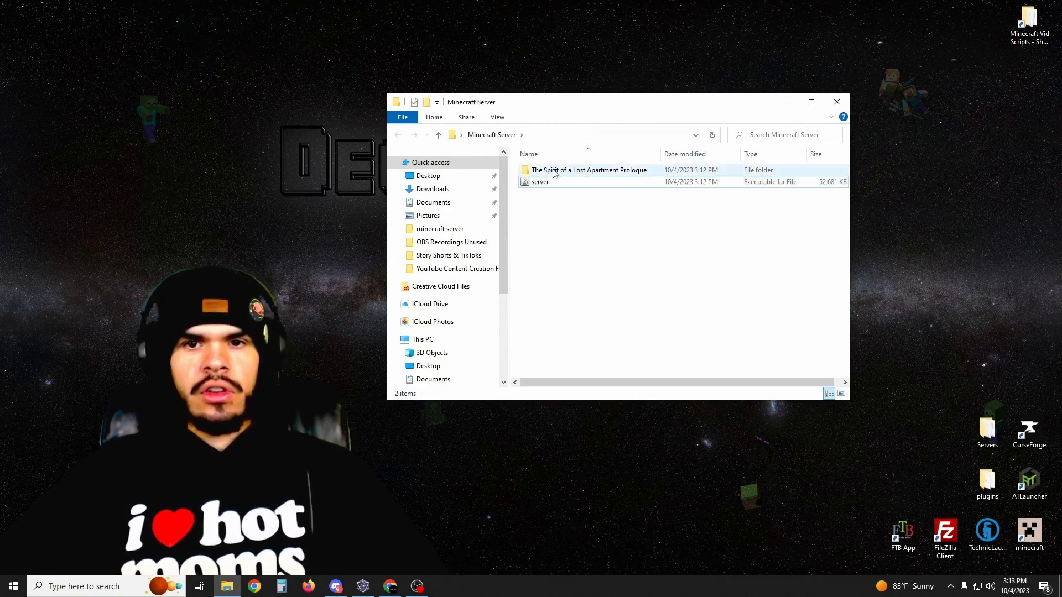
# Rename the map folder to world and add a run text document
pyautogui.click(554, 171)
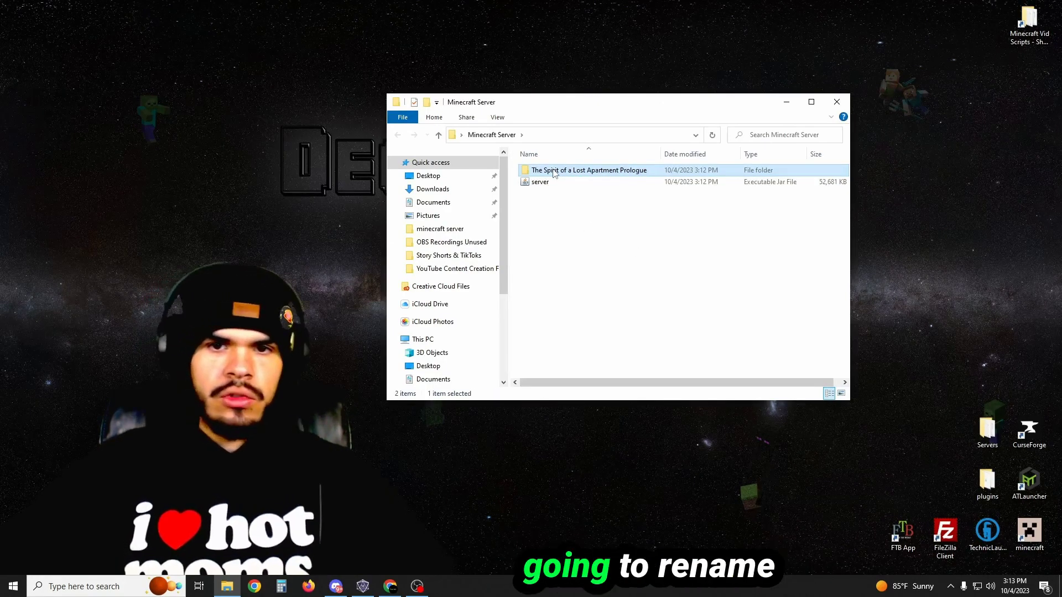
pyautogui.click(554, 171)
pyautogui.write('orld')
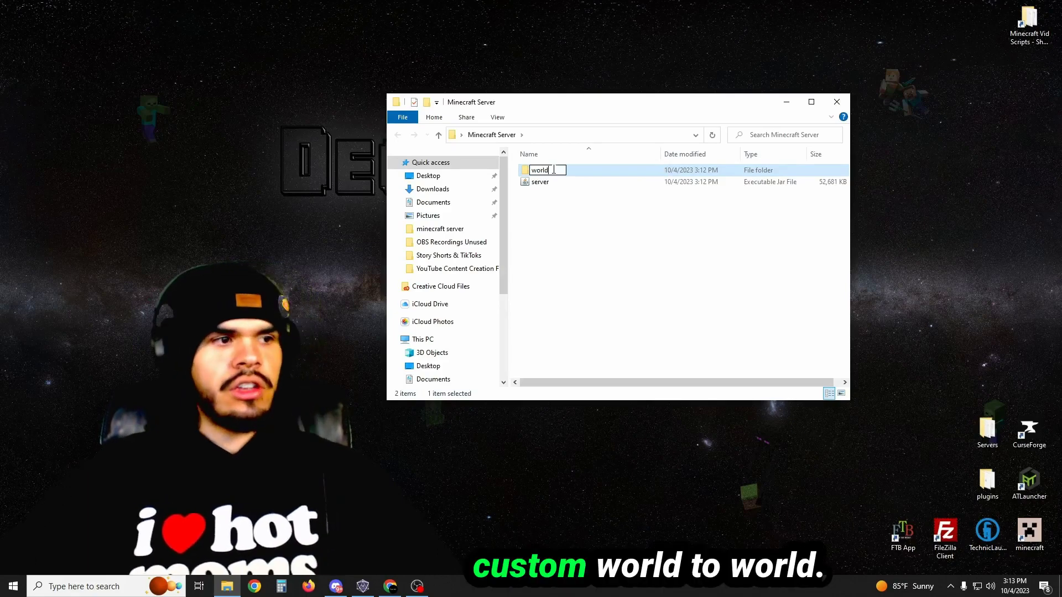
pyautogui.rightClick(554, 234)
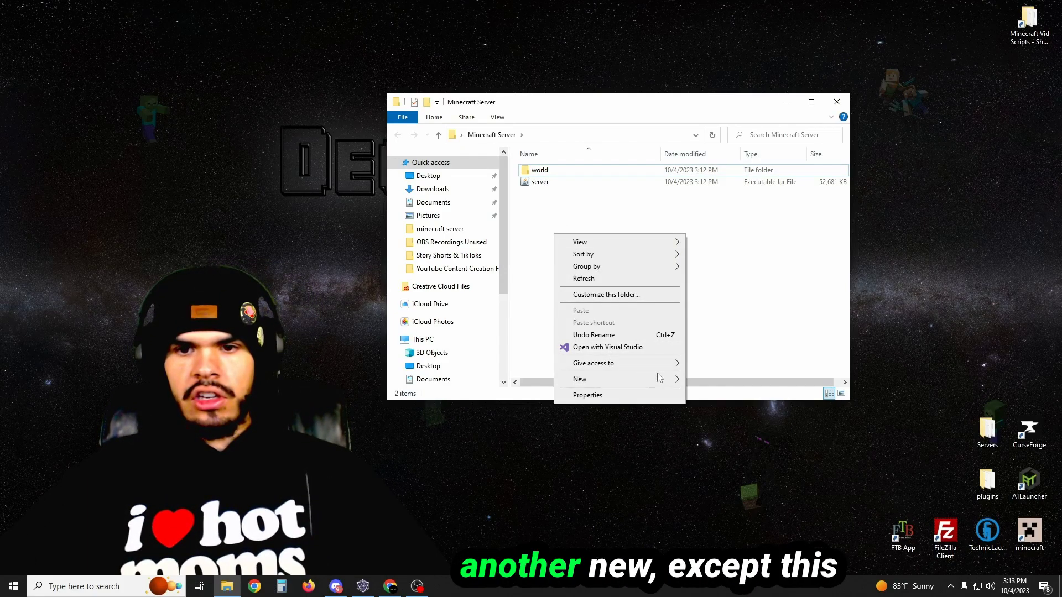
pyautogui.moveTo(617, 379)
pyautogui.click(718, 422)
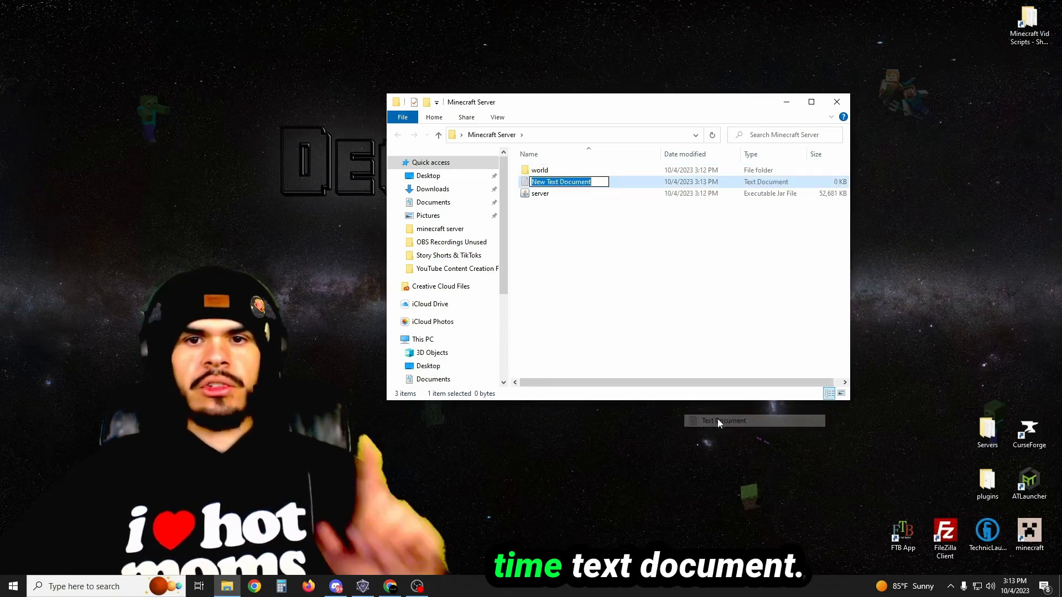
pyautogui.write('run')
pyautogui.press('Return')
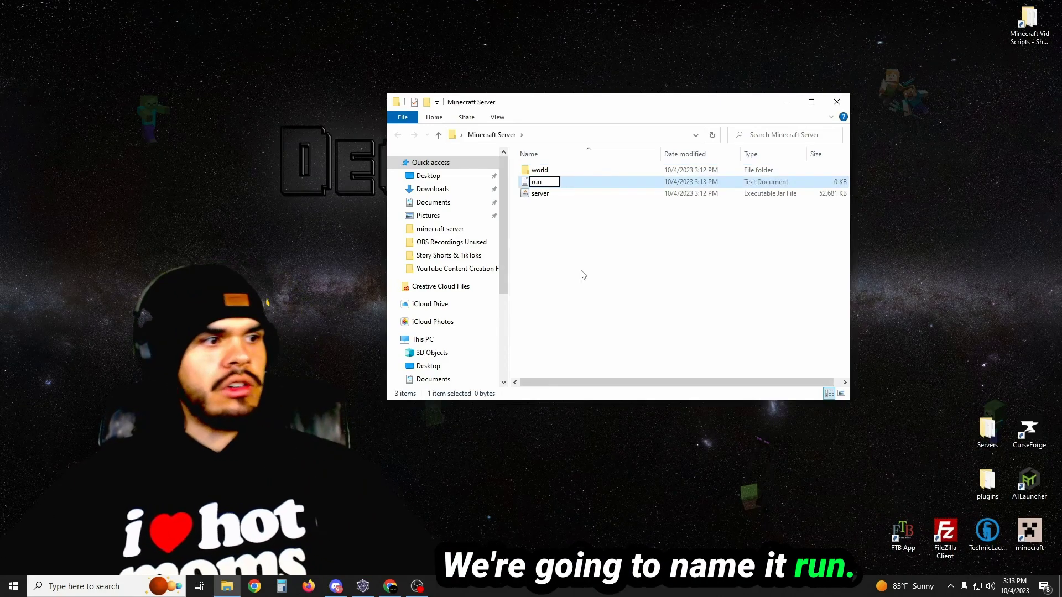
pyautogui.press('Return')
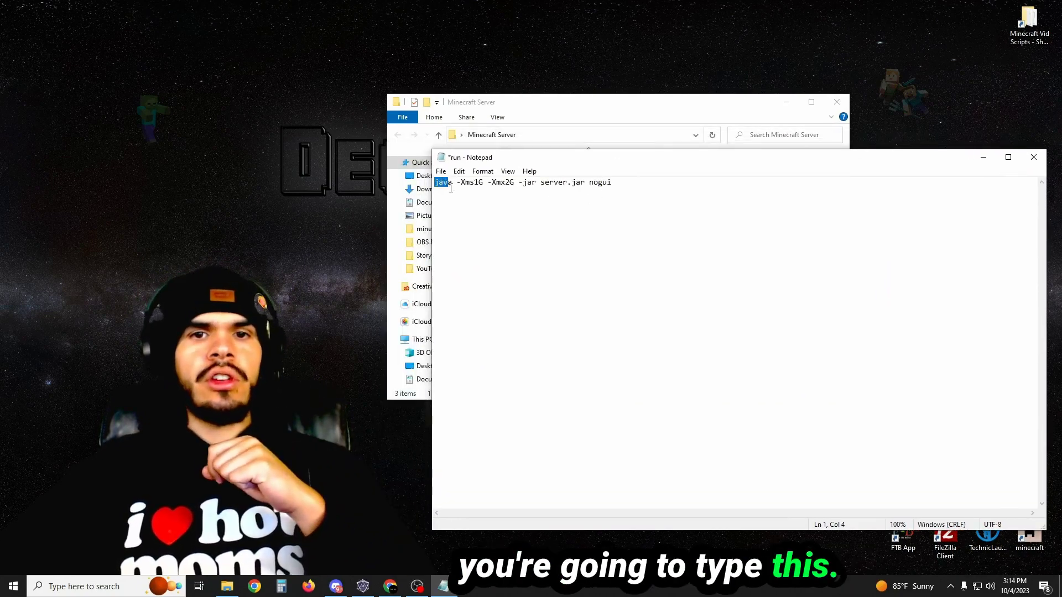
pyautogui.moveTo(450, 189); pyautogui.dragTo(452, 189)
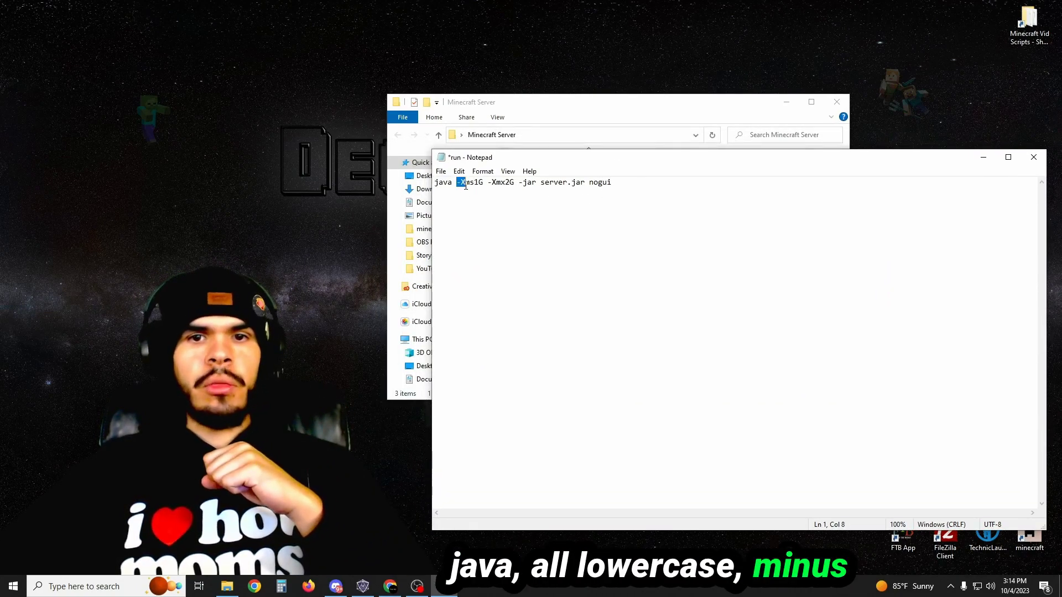
pyautogui.moveTo(461, 182); pyautogui.dragTo(465, 183)
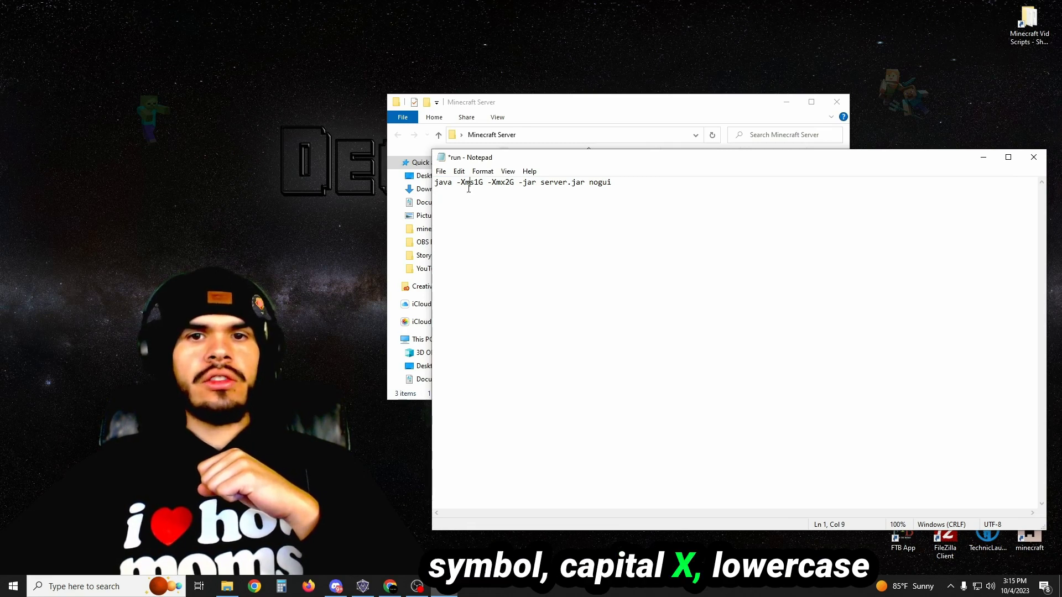
pyautogui.moveTo(473, 187); pyautogui.dragTo(479, 187)
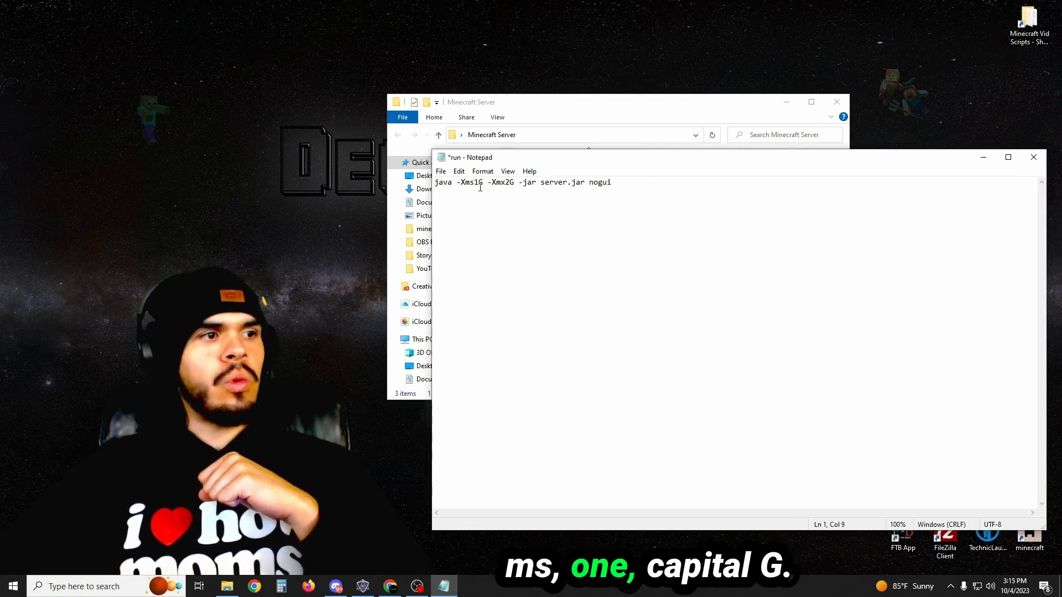
pyautogui.click(457, 183)
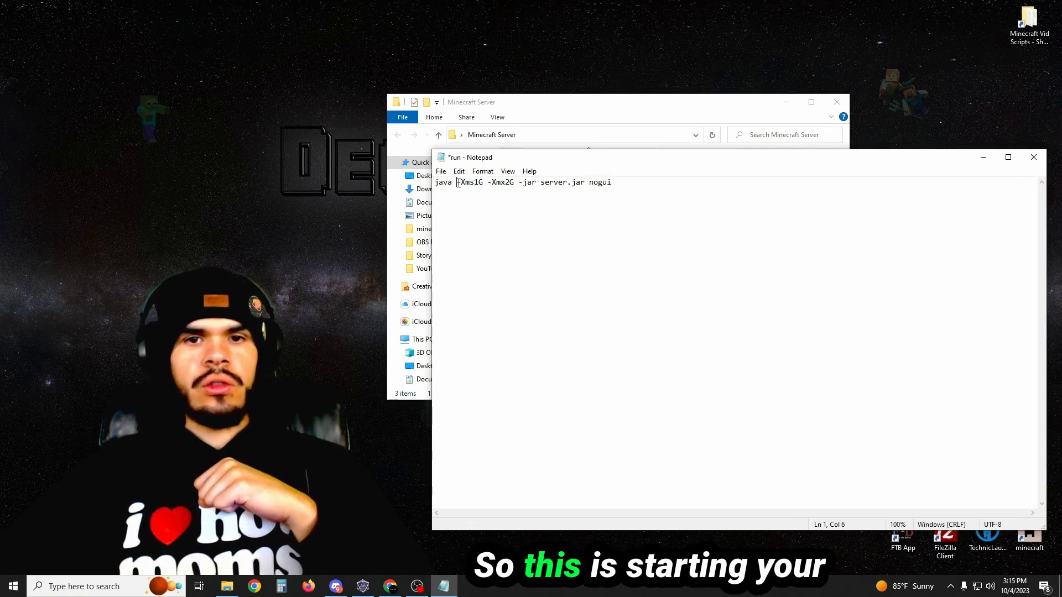
pyautogui.moveTo(480, 185); pyautogui.dragTo(486, 186)
pyautogui.click(492, 184)
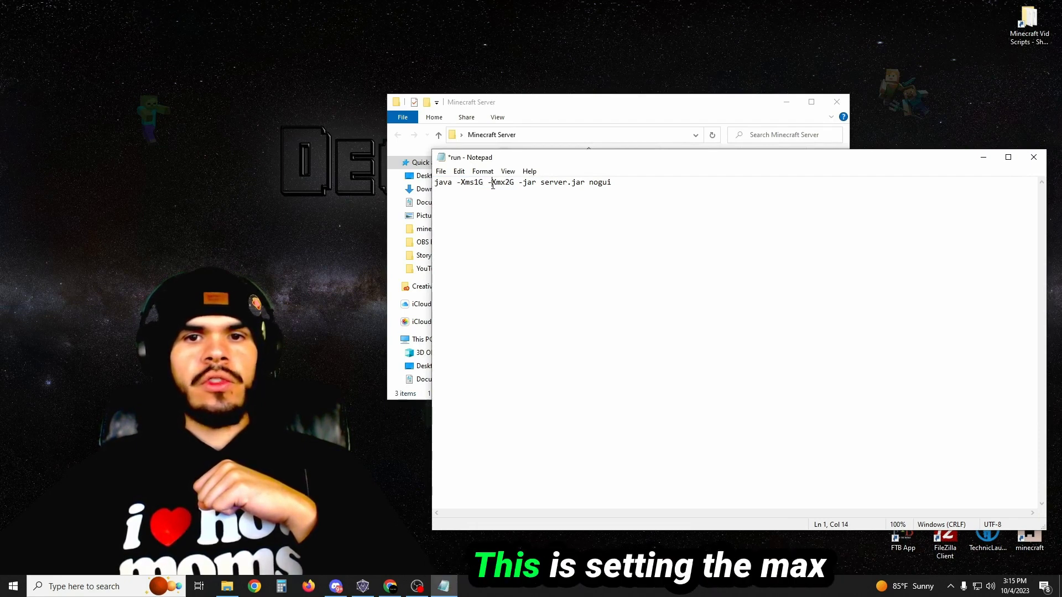
pyautogui.click(509, 183)
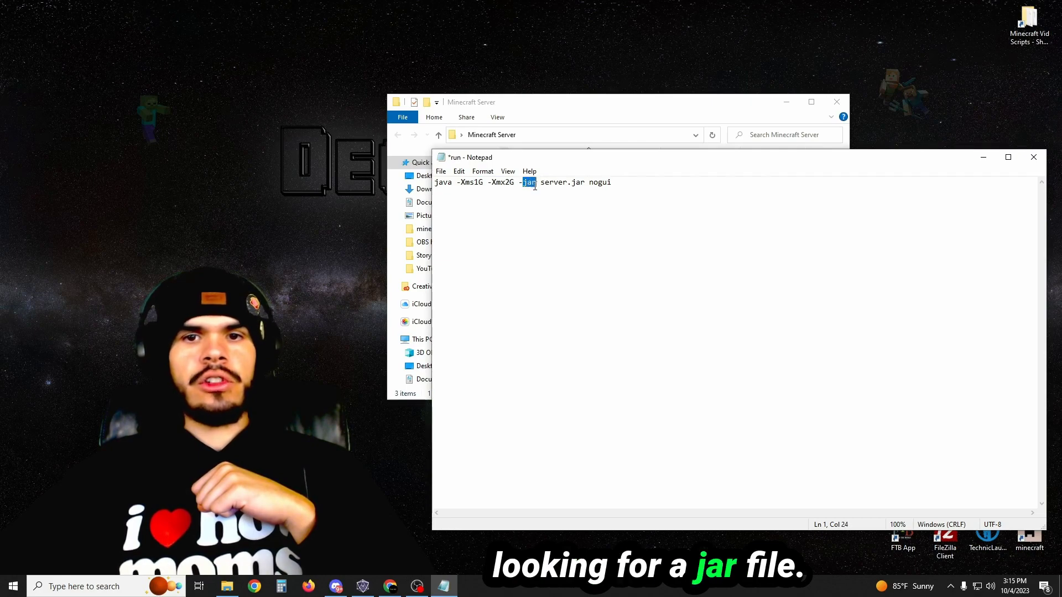
pyautogui.moveTo(560, 158)
pyautogui.mouseDown()
pyautogui.moveTo(528, 228)
pyautogui.moveTo(542, 254)
pyautogui.mouseUp()
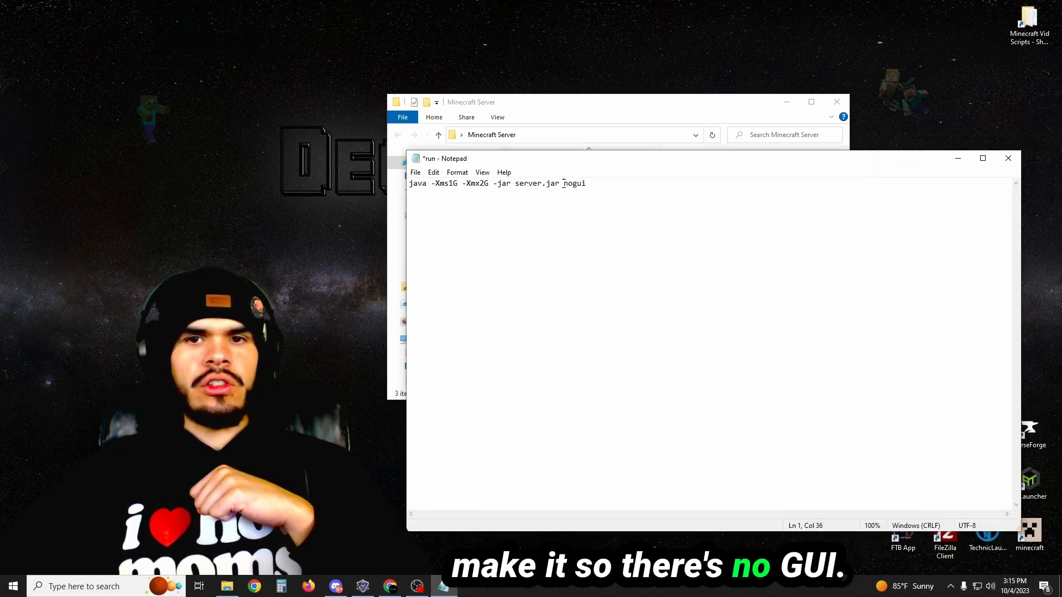
pyautogui.click(599, 198)
pyautogui.moveTo(547, 158); pyautogui.dragTo(566, 191)
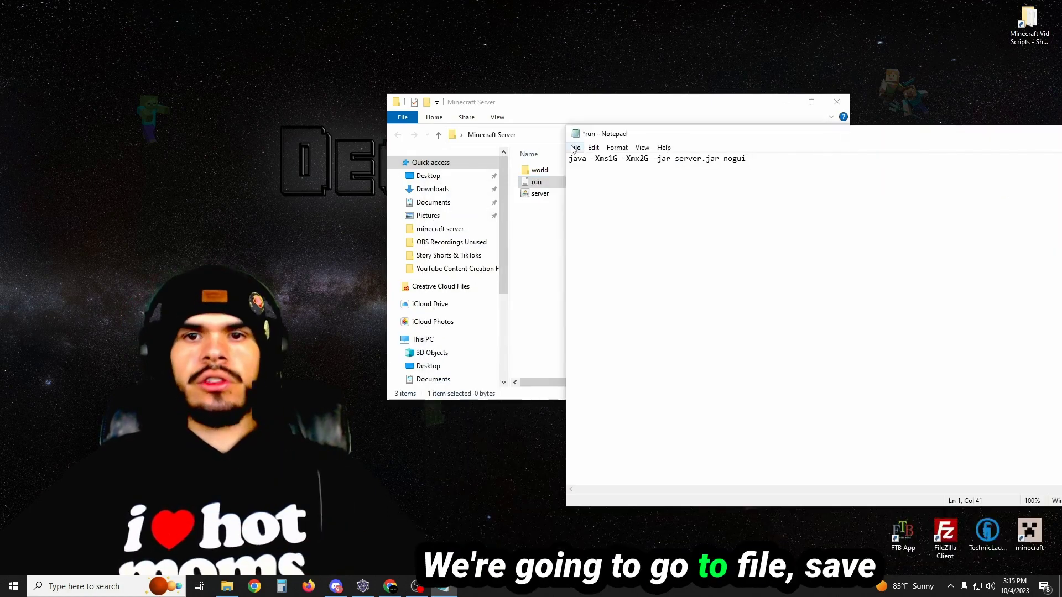
# Save the launch command from Notepad as run.bat
pyautogui.click(575, 148)
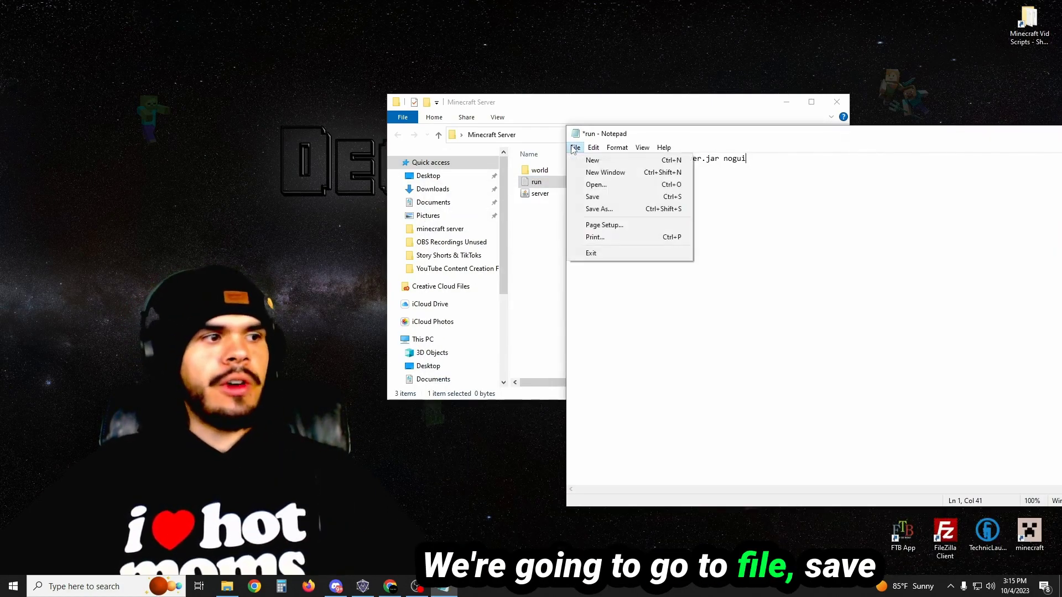
pyautogui.click(598, 209)
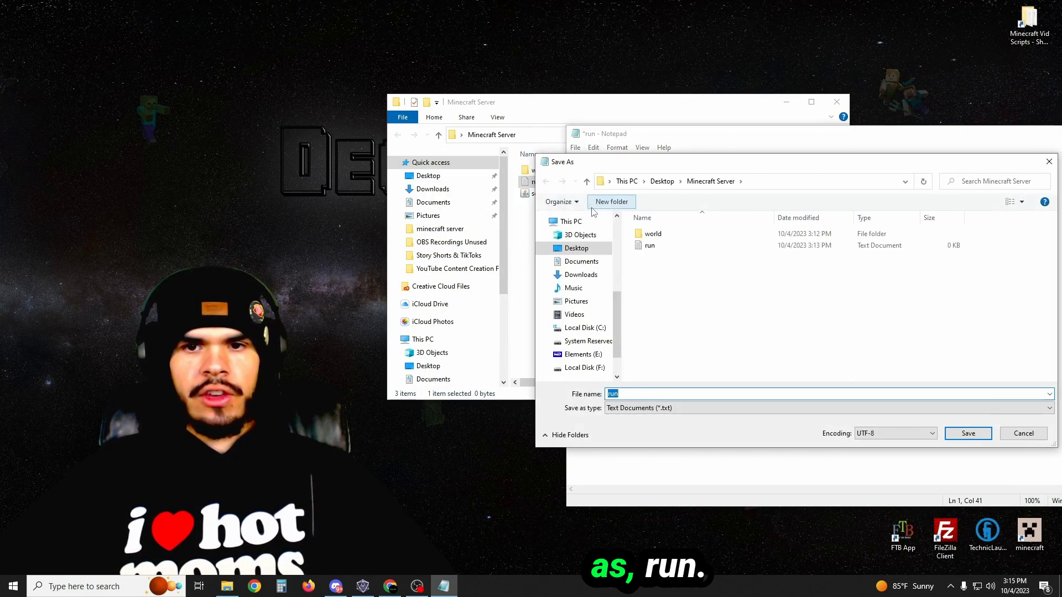
pyautogui.write('run.bat')
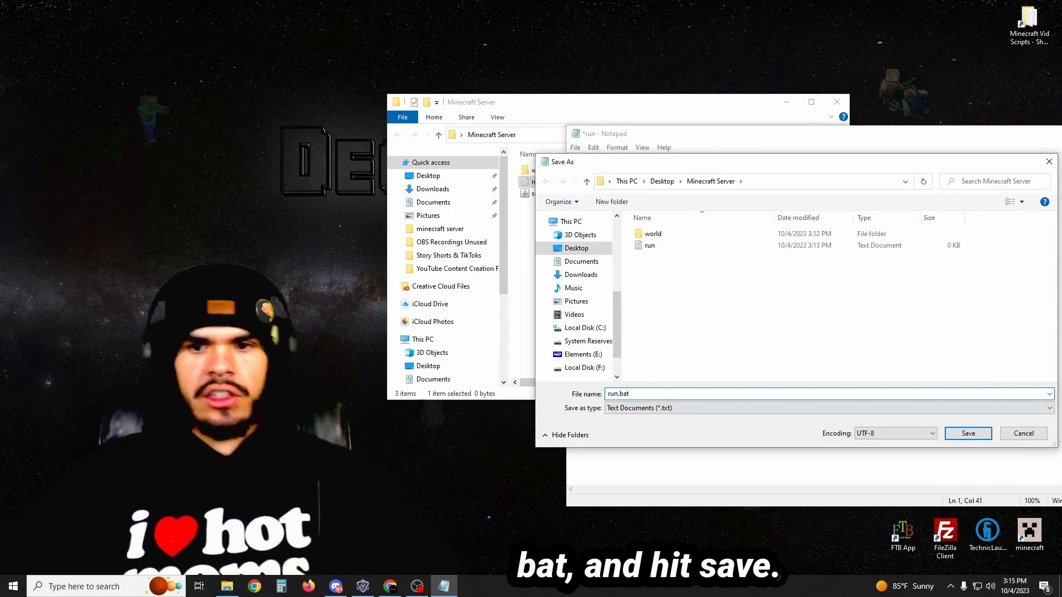
pyautogui.click(970, 435)
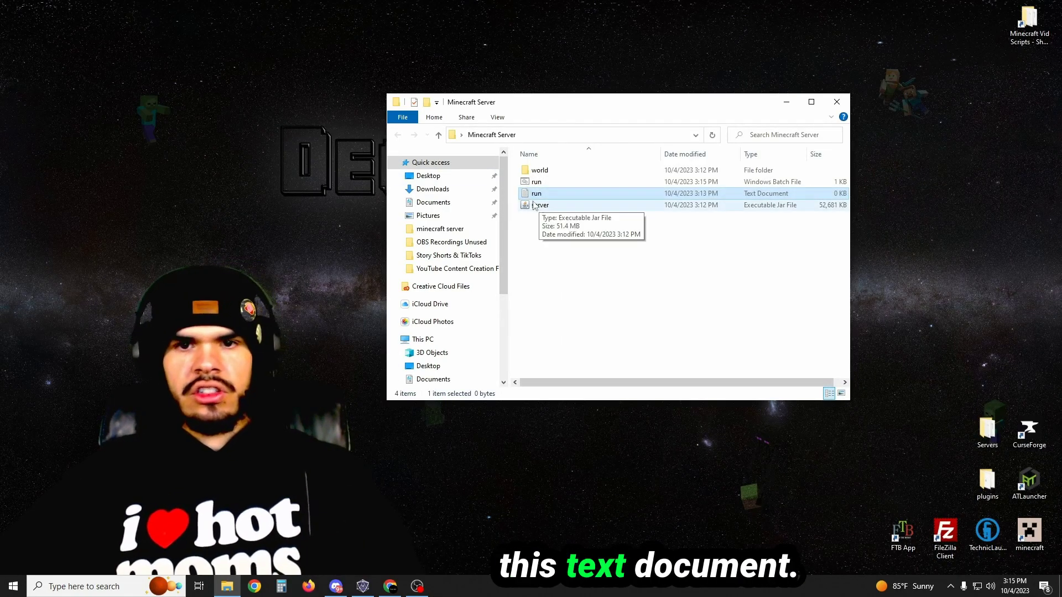
# Delete the leftover run text document and bring up actions for run.bat
pyautogui.press('Delete')
pyautogui.press('Return')
pyautogui.click(535, 182)
pyautogui.rightClick(535, 182)
# In run.bat, replace java with the quoted path "C:\Program Files\Java\jre-1.8\bin\java.exe"
pyautogui.click(583, 251)
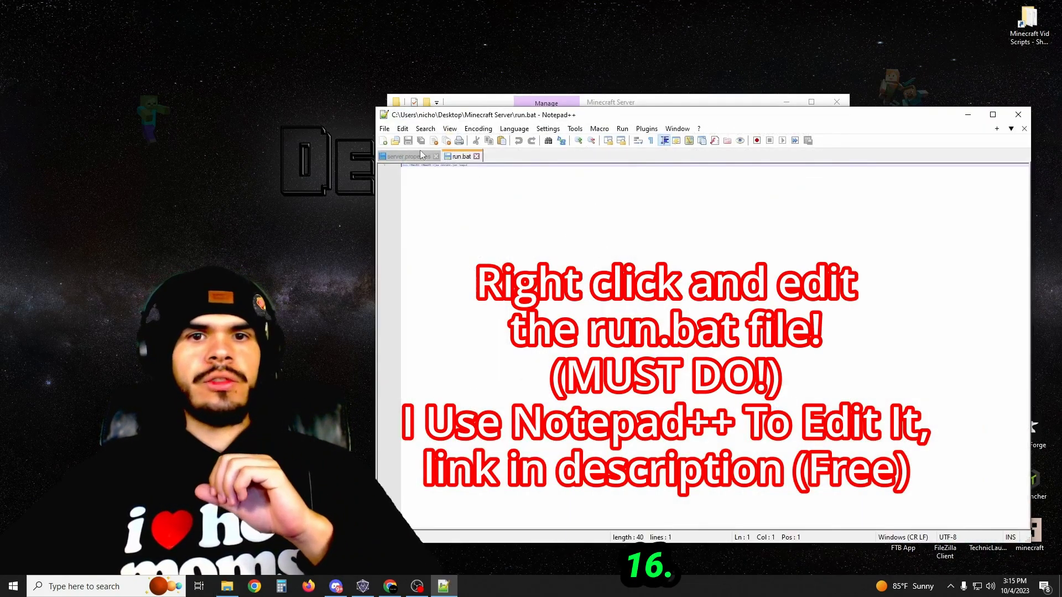
pyautogui.click(411, 157)
pyautogui.click(461, 157)
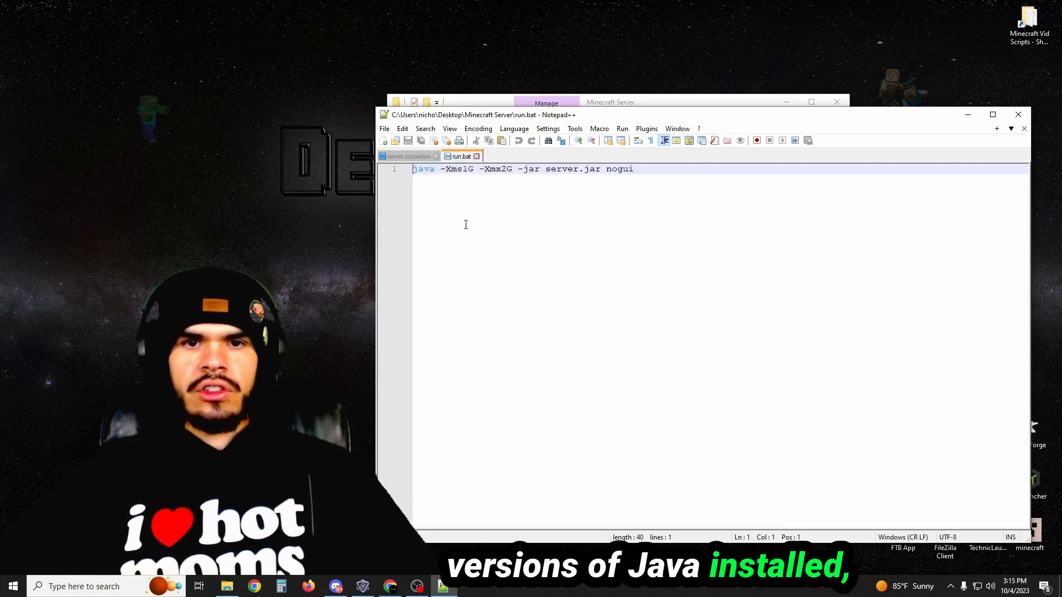
pyautogui.scroll(1, 466, 224)
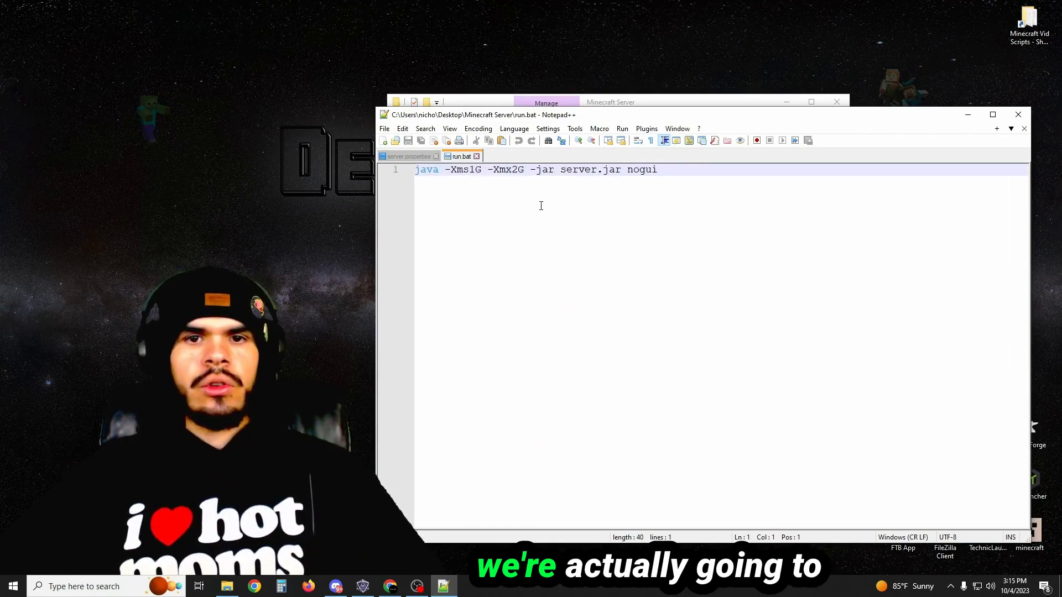
pyautogui.moveTo(634, 170); pyautogui.dragTo(416, 171)
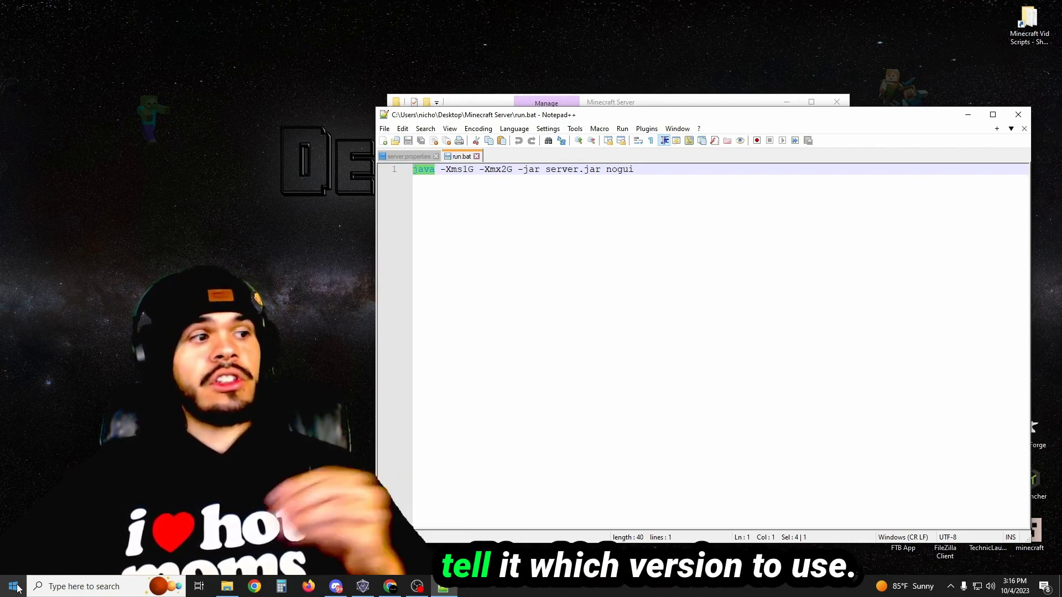
pyautogui.click(638, 169)
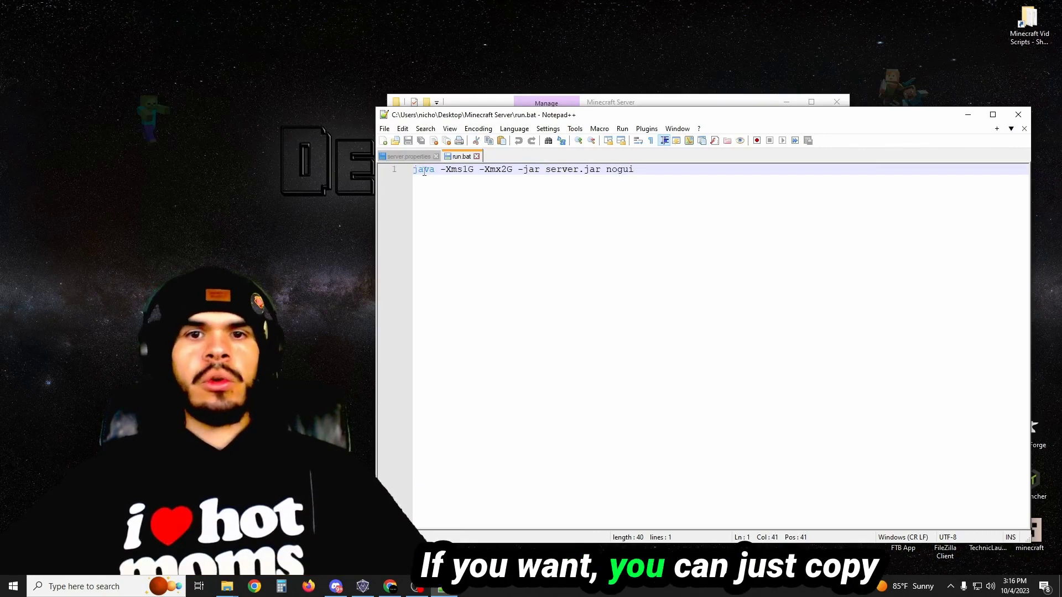
pyautogui.moveTo(417, 170); pyautogui.dragTo(415, 173)
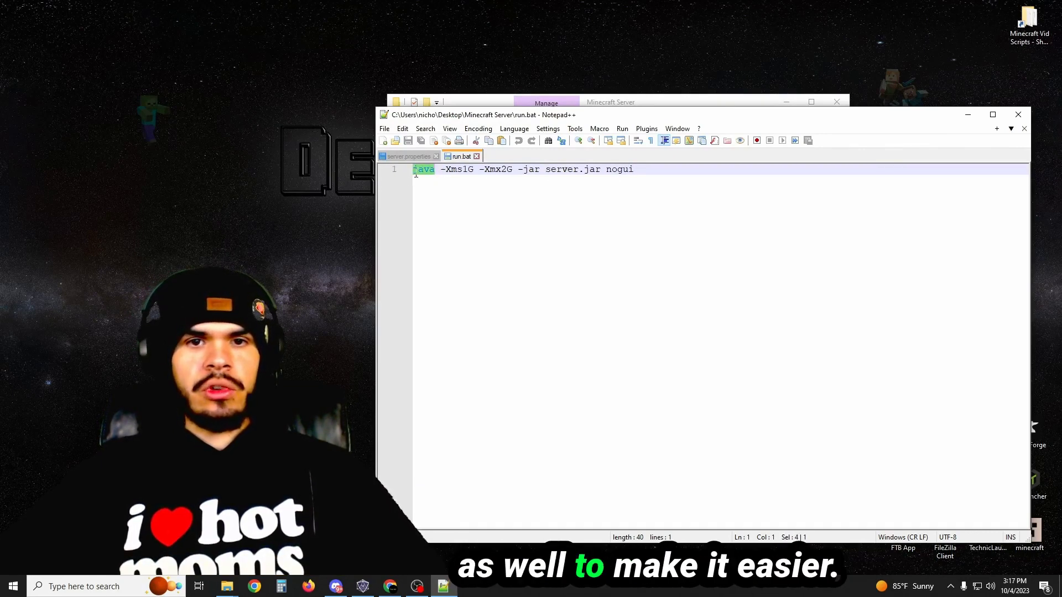
pyautogui.write('"')
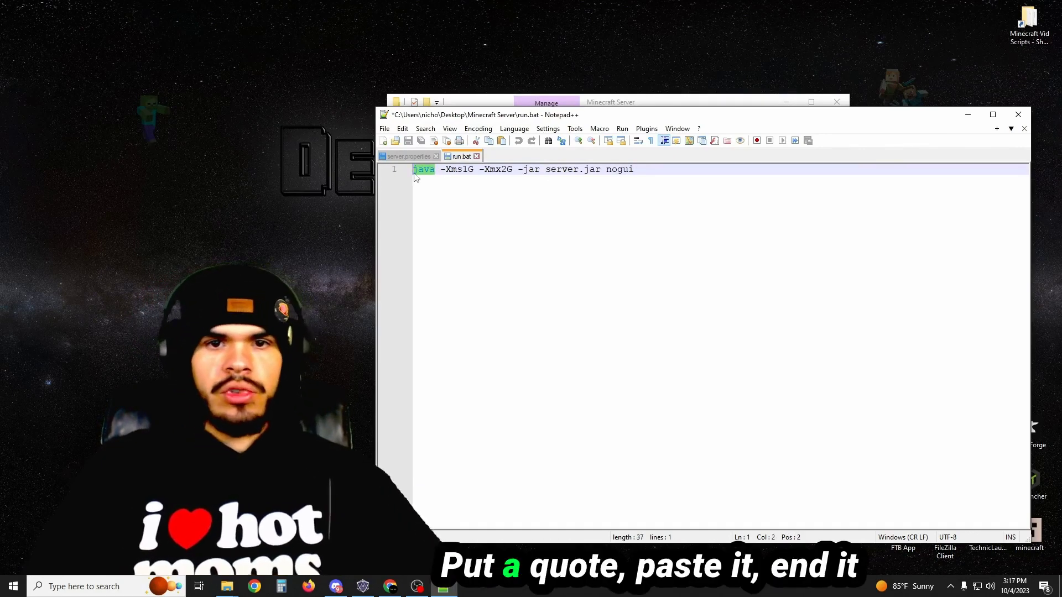
pyautogui.write('C:\\Program Files\\Java\\jre-1.8\\bin')
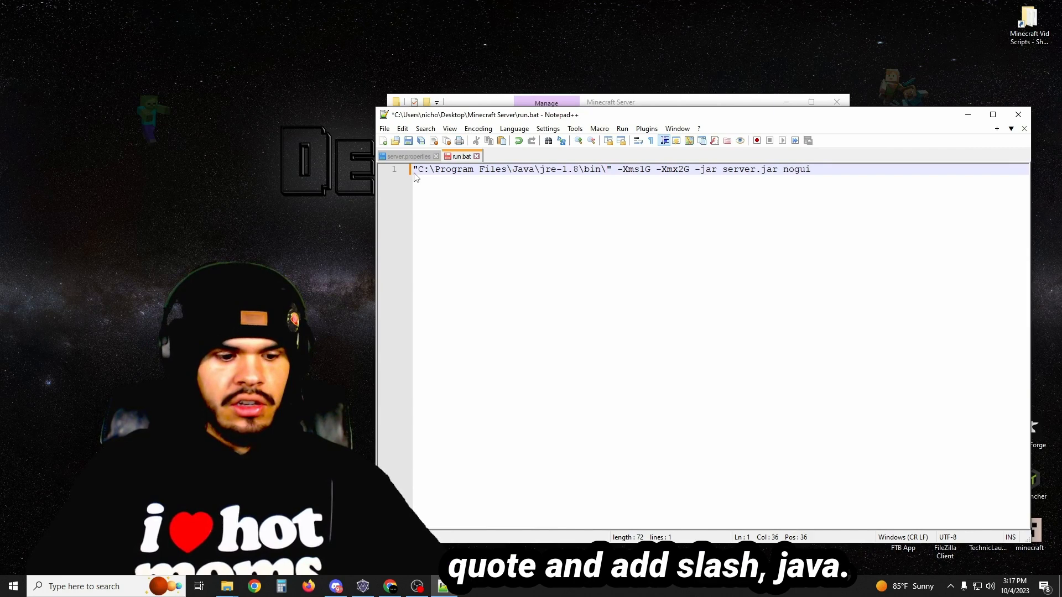
pyautogui.write('java.exe')
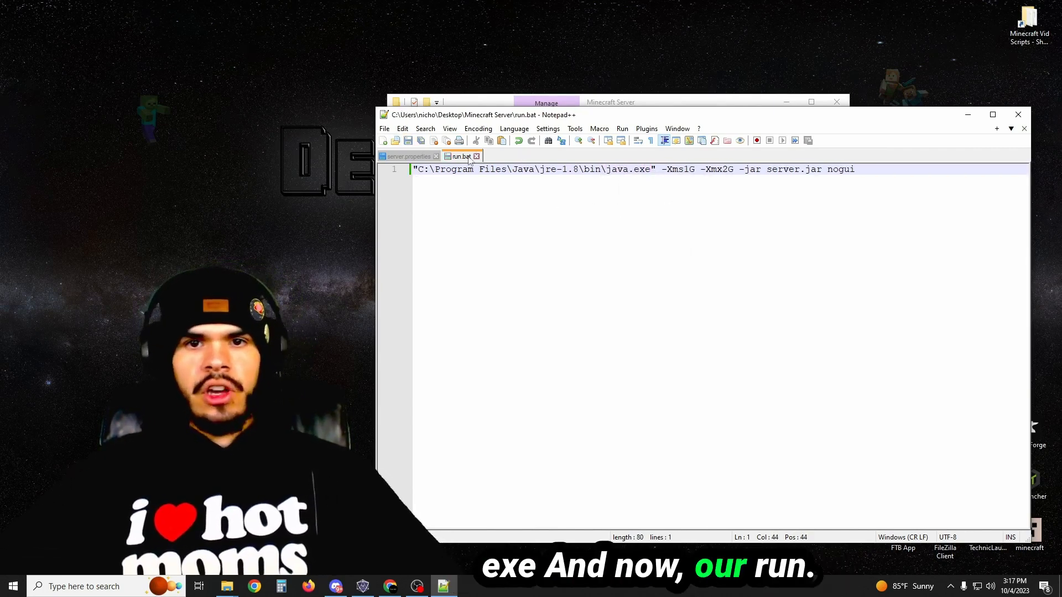
pyautogui.moveTo(658, 169); pyautogui.dragTo(571, 169)
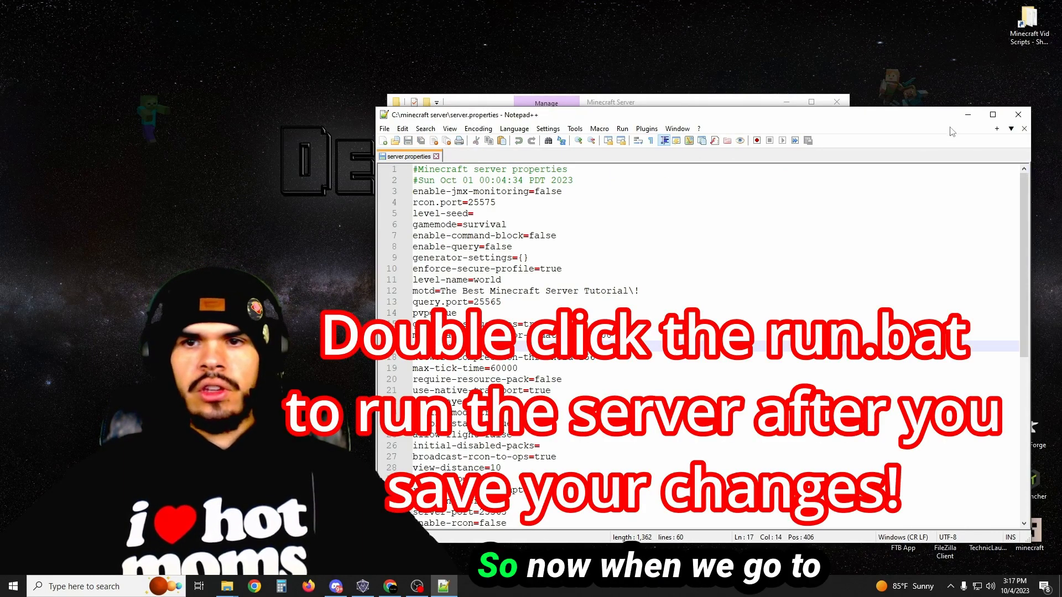
# Close Notepad++, run run.bat for first-time setup, and move the windows aside
pyautogui.click(1019, 117)
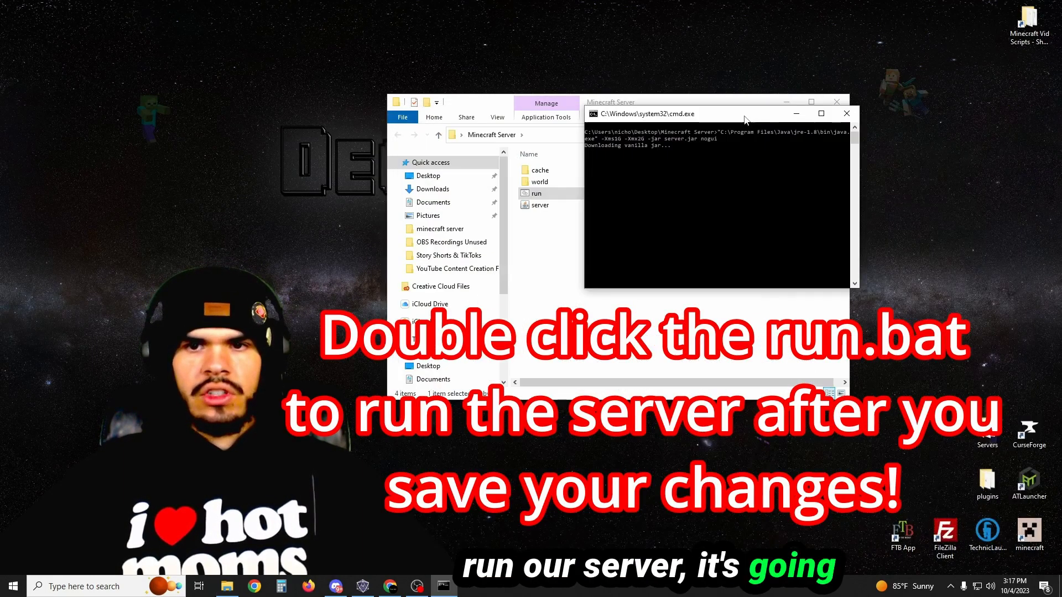
pyautogui.moveTo(744, 119); pyautogui.dragTo(840, 81)
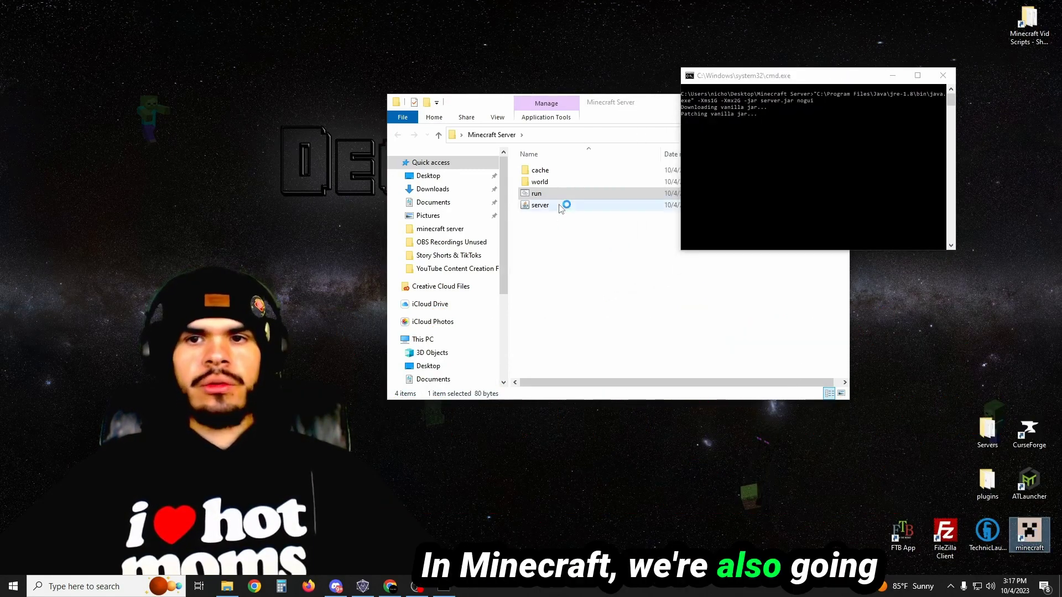
pyautogui.click(531, 193)
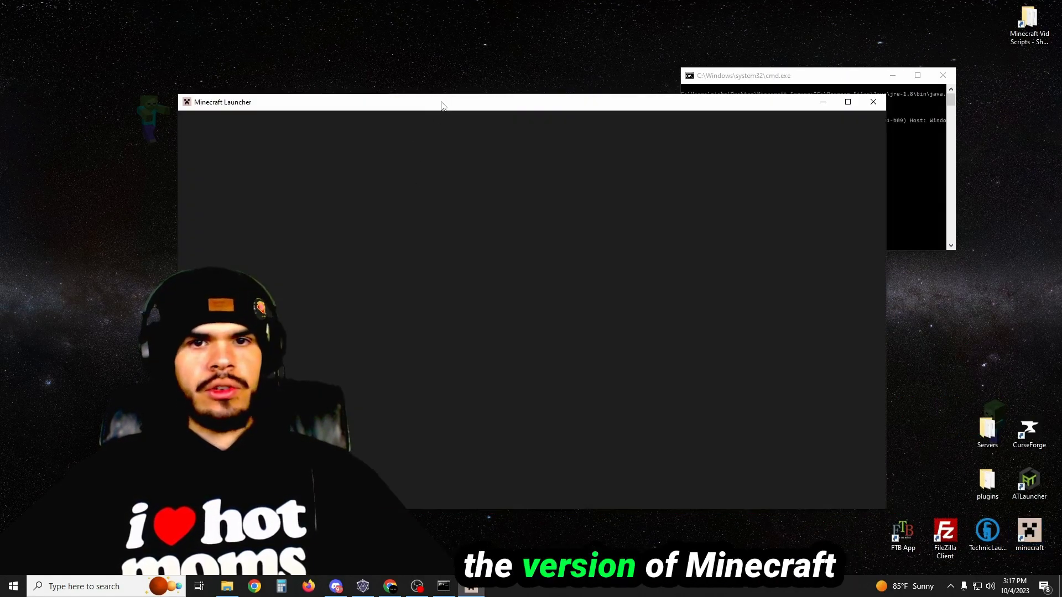
pyautogui.moveTo(440, 100)
pyautogui.mouseDown()
pyautogui.moveTo(631, 311)
pyautogui.moveTo(543, 118)
pyautogui.mouseUp()
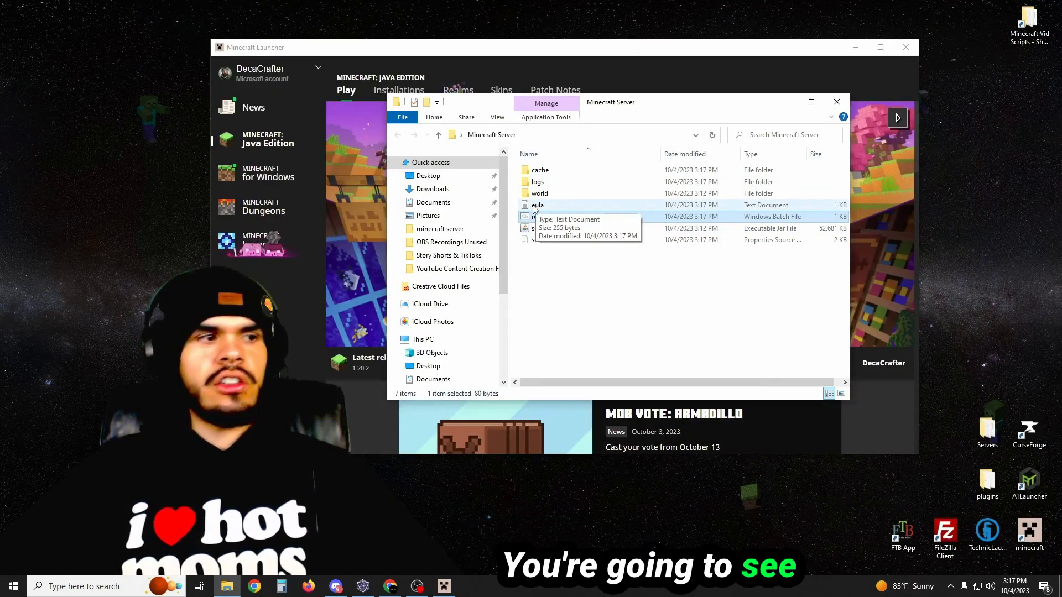
# Change eula=false to eula=true in eula.txt and close it
pyautogui.doubleClick(537, 205)
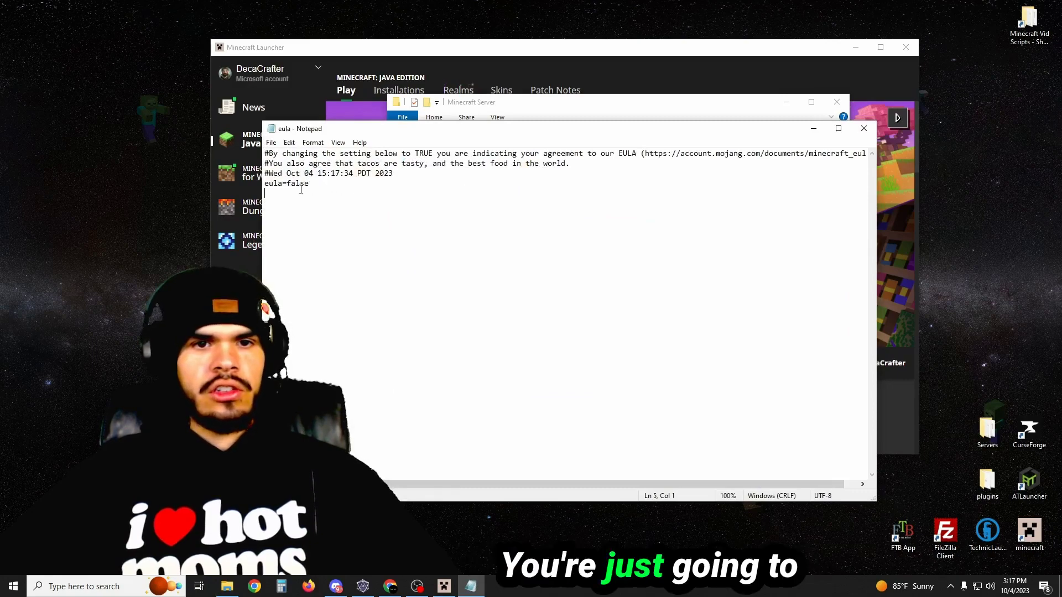
pyautogui.moveTo(310, 183); pyautogui.dragTo(287, 183)
pyautogui.write('true')
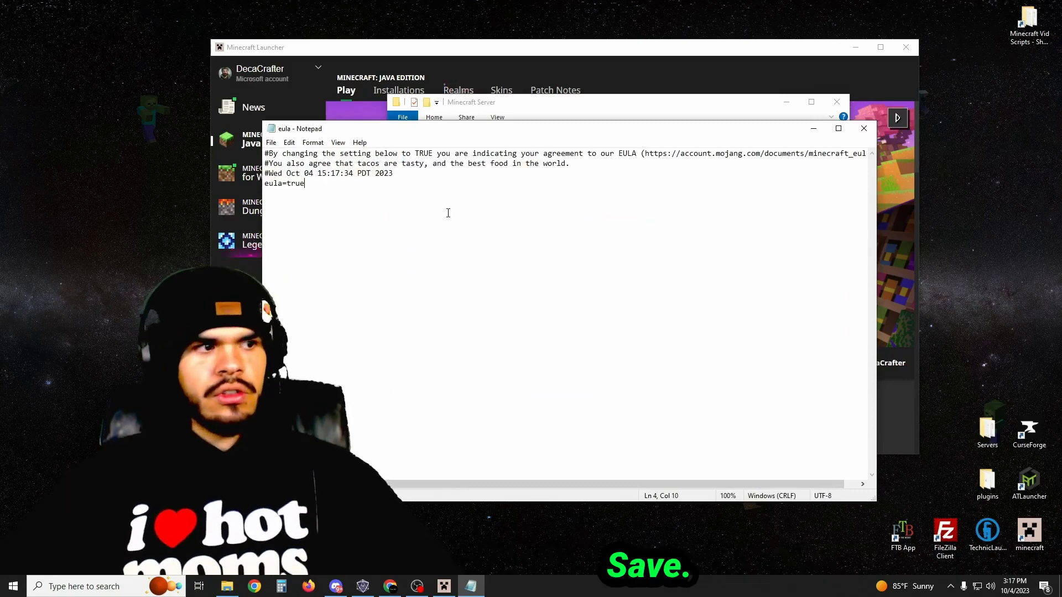
pyautogui.click(865, 130)
# Launch run.bat again and move the server console toward the centre
pyautogui.click(537, 218)
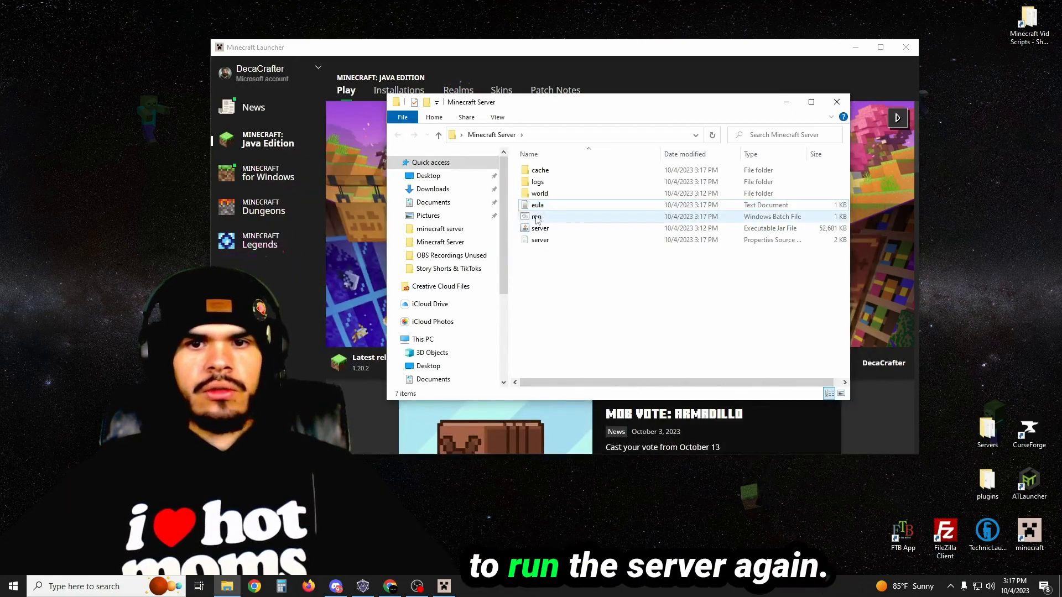
pyautogui.doubleClick(537, 217)
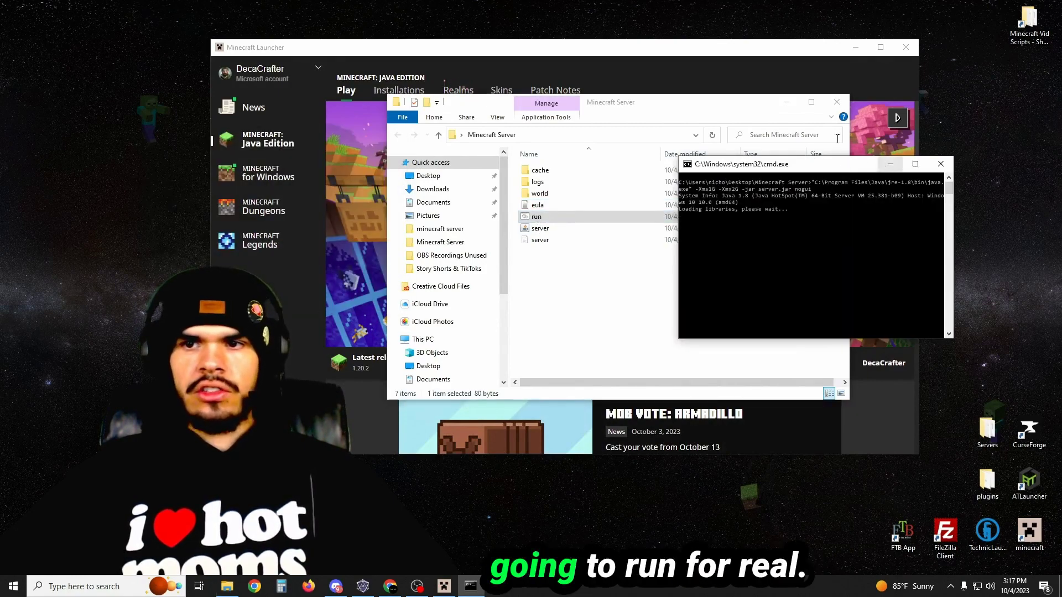
pyautogui.click(747, 102)
pyautogui.click(787, 102)
pyautogui.moveTo(893, 167)
pyautogui.mouseDown()
pyautogui.moveTo(763, 232)
pyautogui.moveTo(979, 187)
pyautogui.mouseUp()
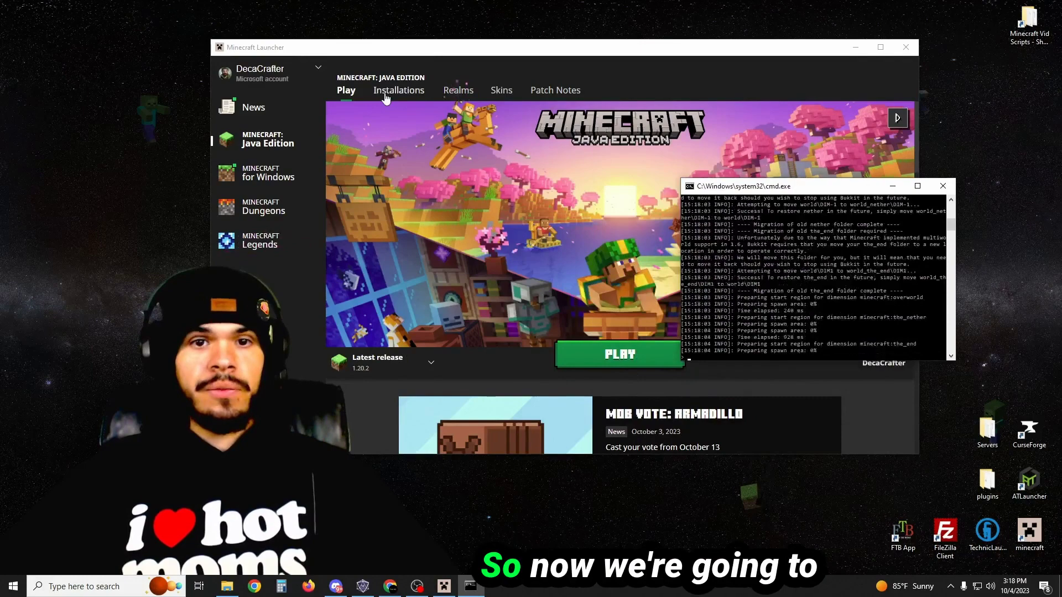
# Create a launcher installation named 1.16.5 set to release 1.16.5
pyautogui.click(399, 90)
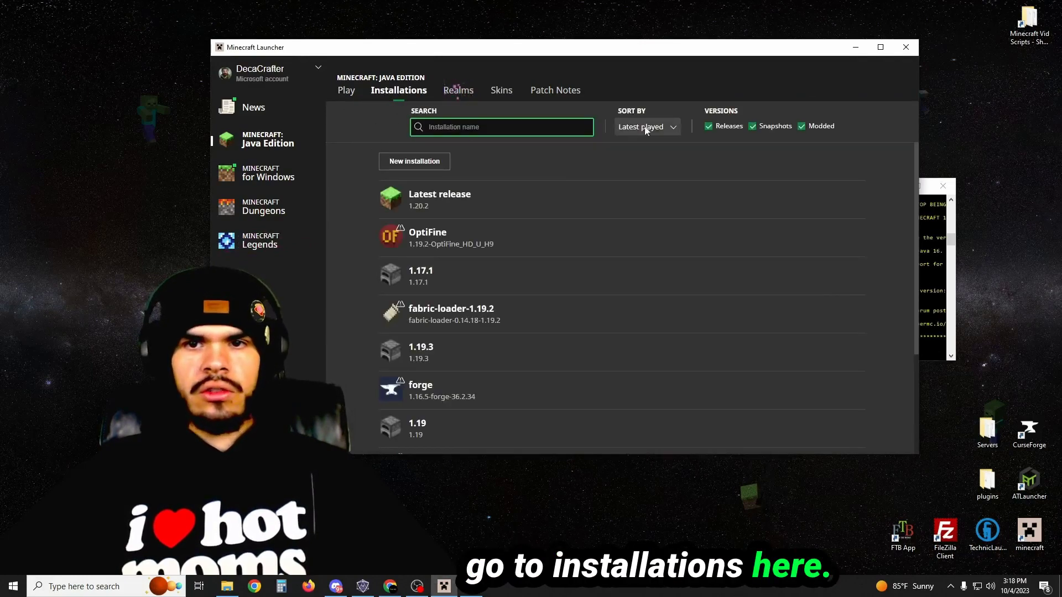
pyautogui.click(396, 164)
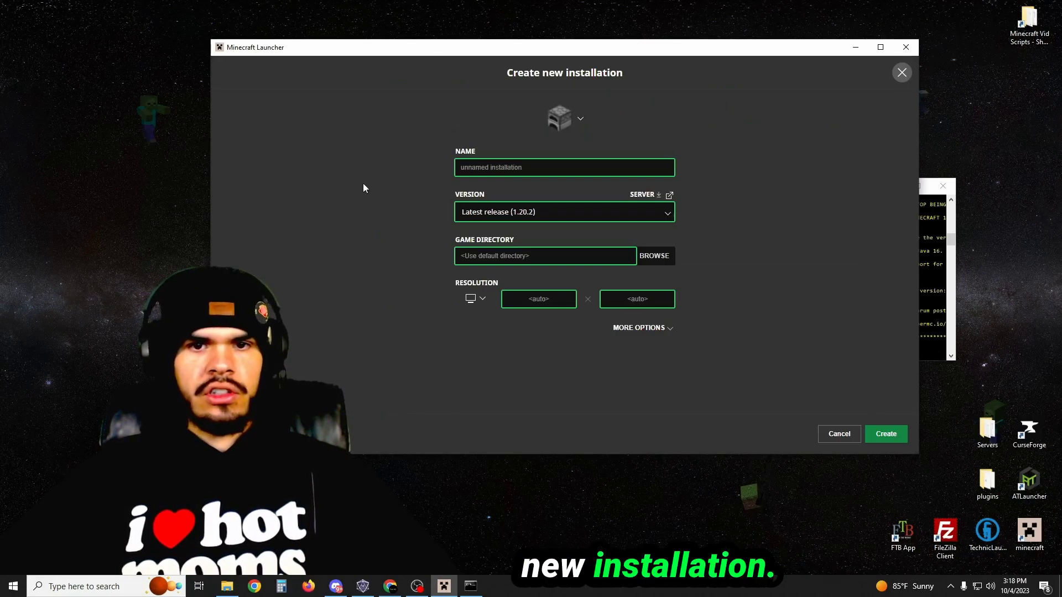
pyautogui.click(514, 211)
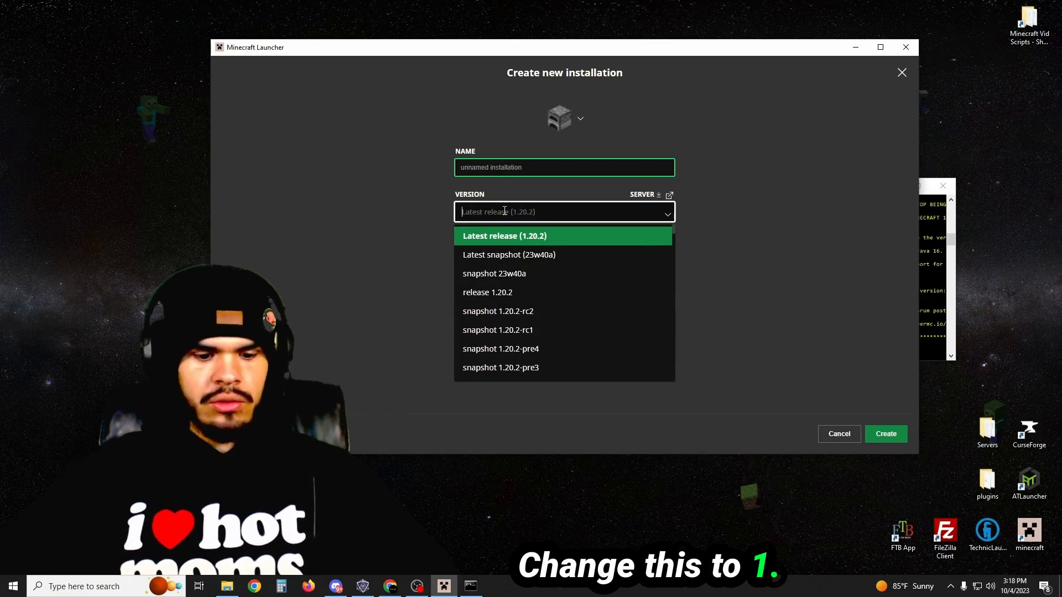
pyautogui.write('1.16')
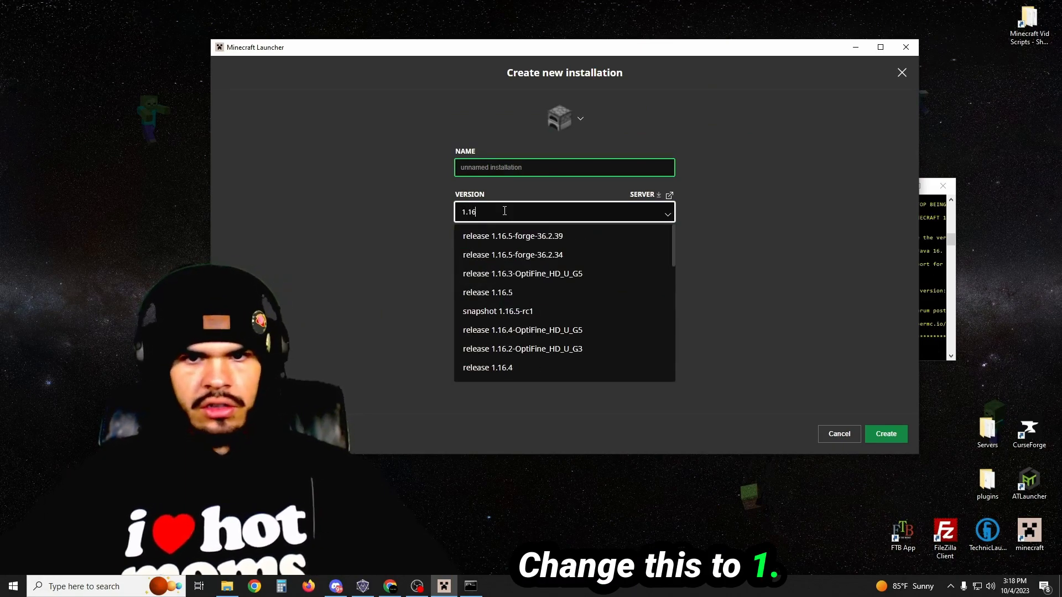
pyautogui.click(490, 292)
pyautogui.click(516, 168)
pyautogui.write('1.1')
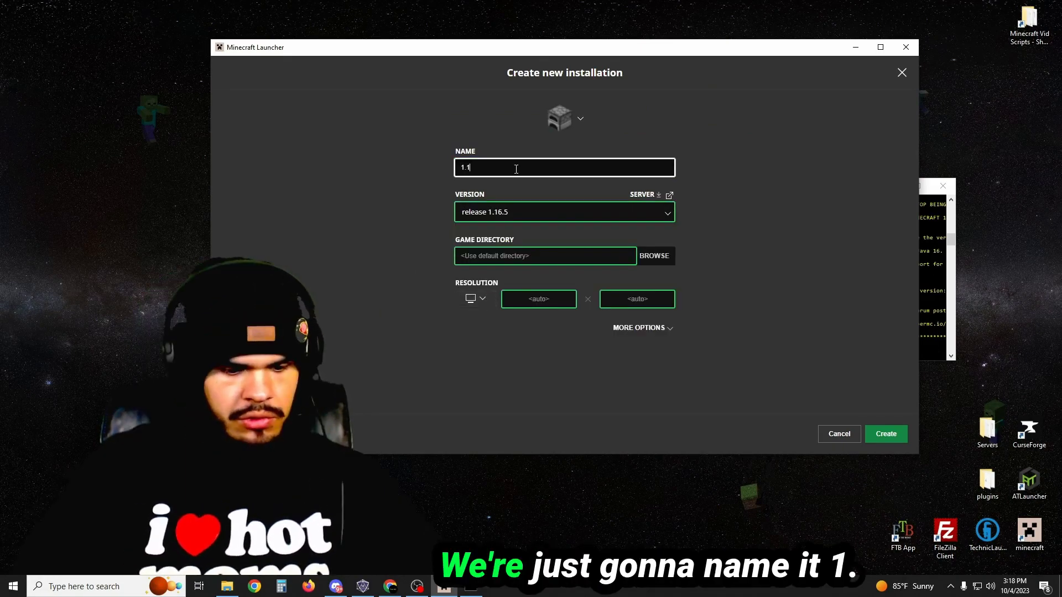
pyautogui.write('6.5')
pyautogui.click(638, 328)
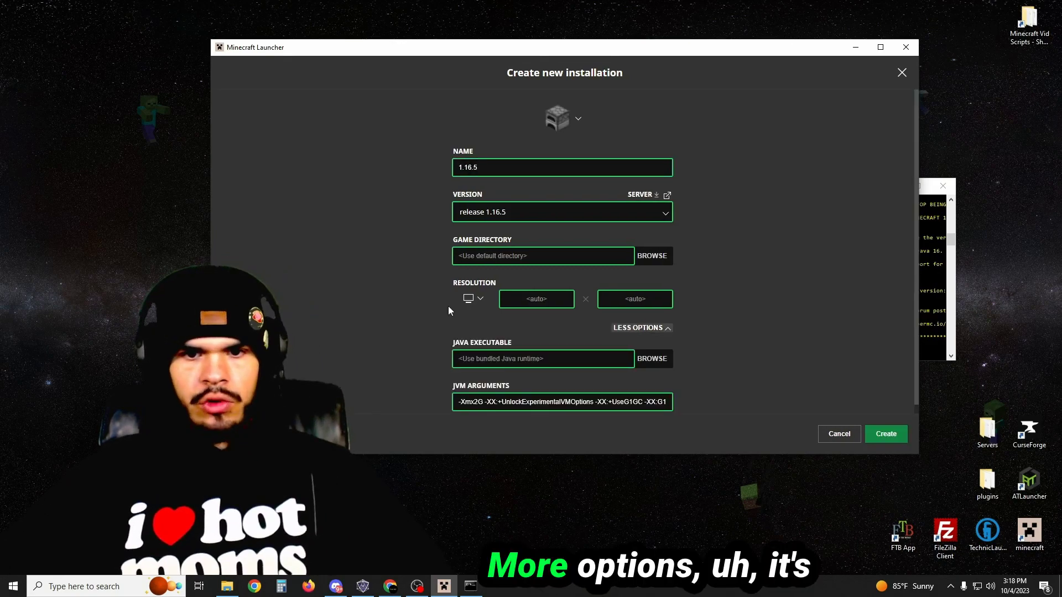
pyautogui.click(887, 434)
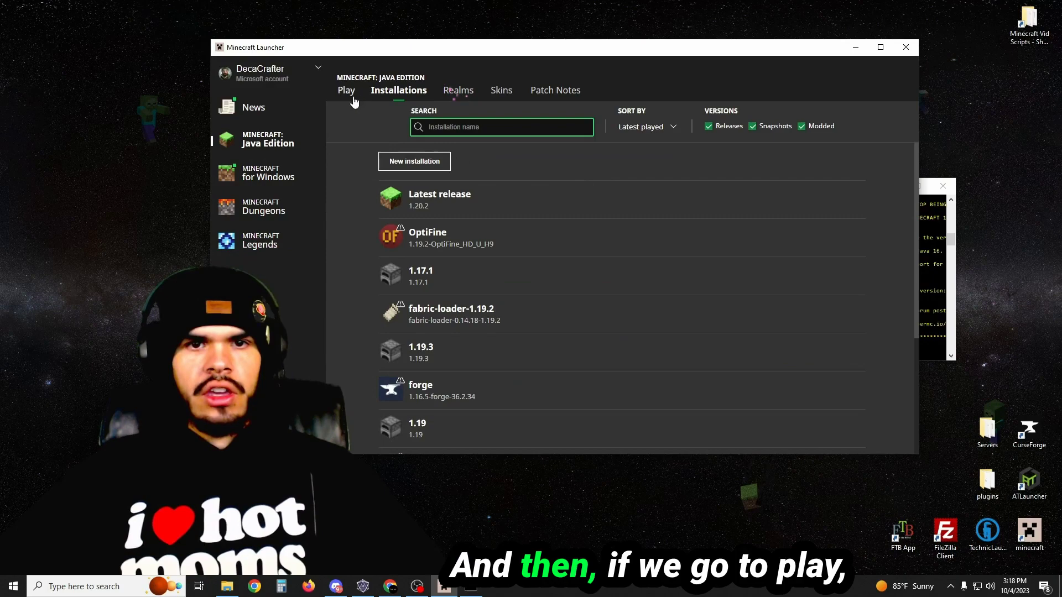
# Select the 1.16.5 installation on the launcher's Play page and launch the game
pyautogui.click(346, 89)
pyautogui.click(415, 365)
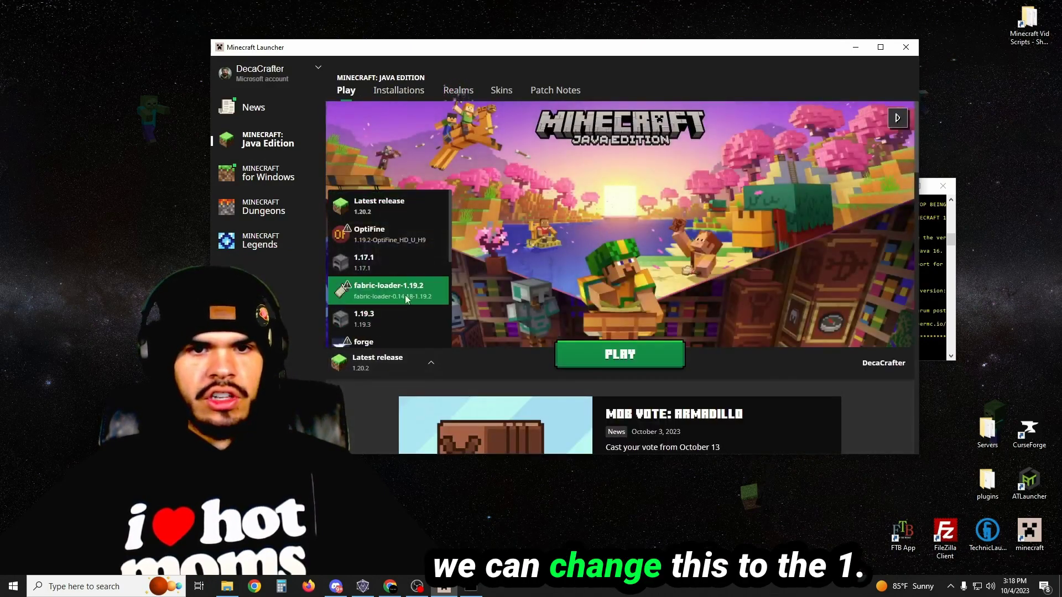
pyautogui.scroll(-2, 399, 265)
pyautogui.scroll(-2, 399, 265)
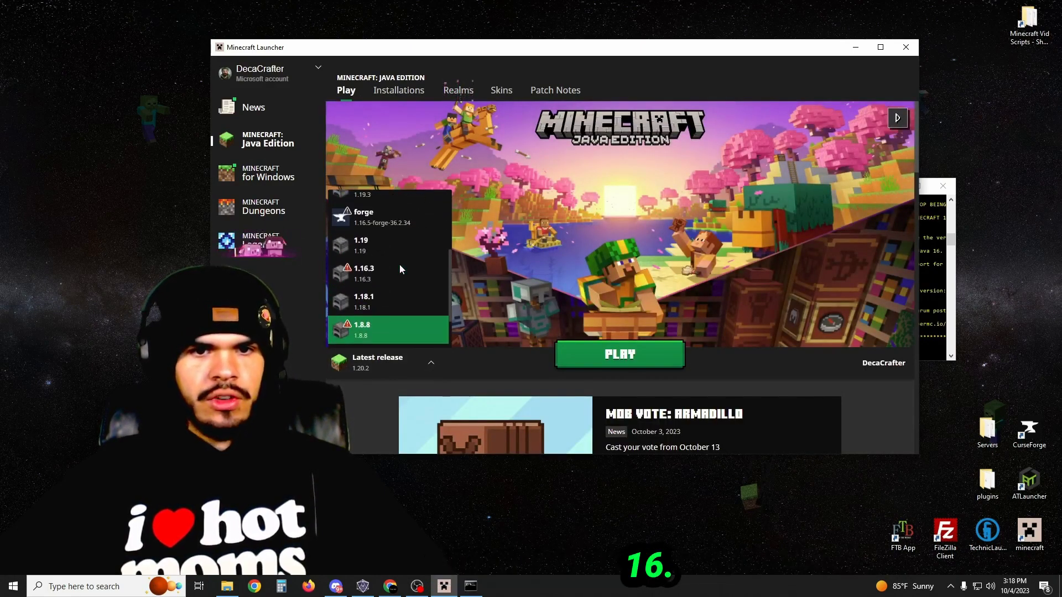
pyautogui.scroll(-2, 400, 265)
pyautogui.scroll(-2, 399, 265)
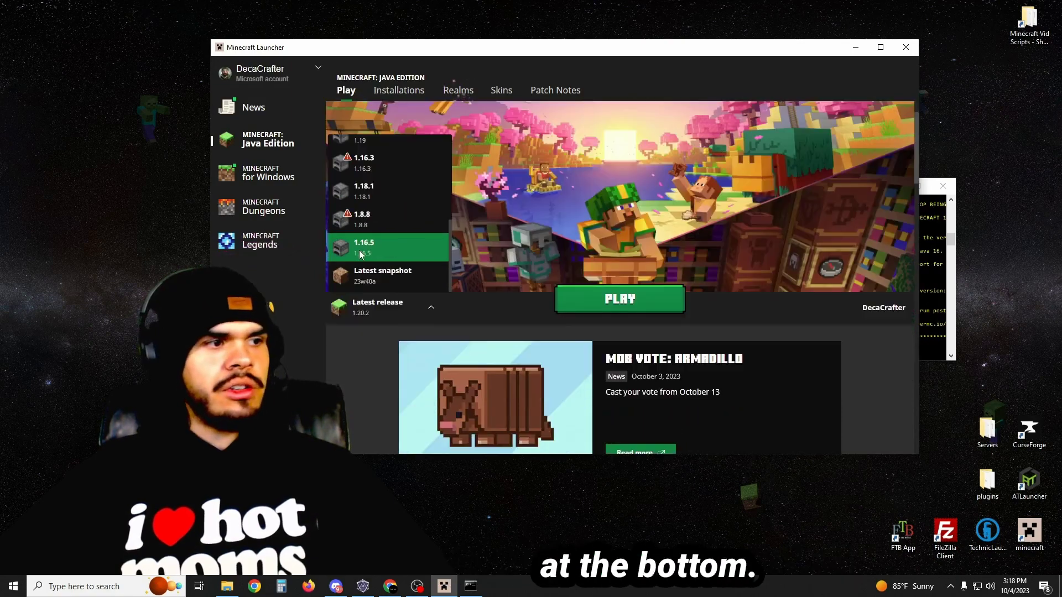
pyautogui.click(361, 248)
pyautogui.click(620, 300)
pyautogui.click(936, 249)
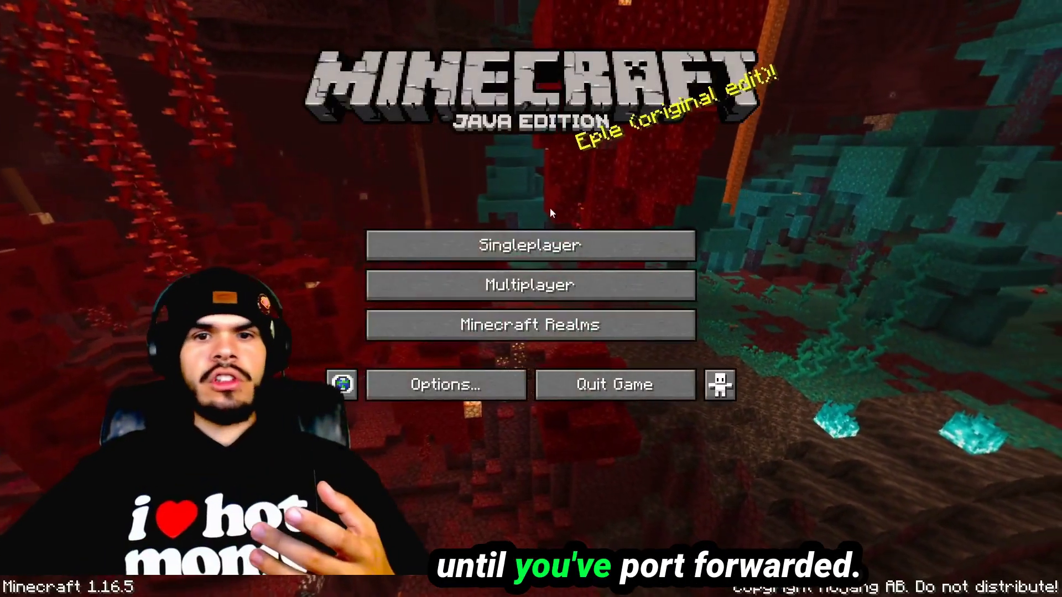
# Add a new multiplayer server entry with server address 0
pyautogui.click(531, 284)
pyautogui.click(702, 528)
pyautogui.click(454, 194)
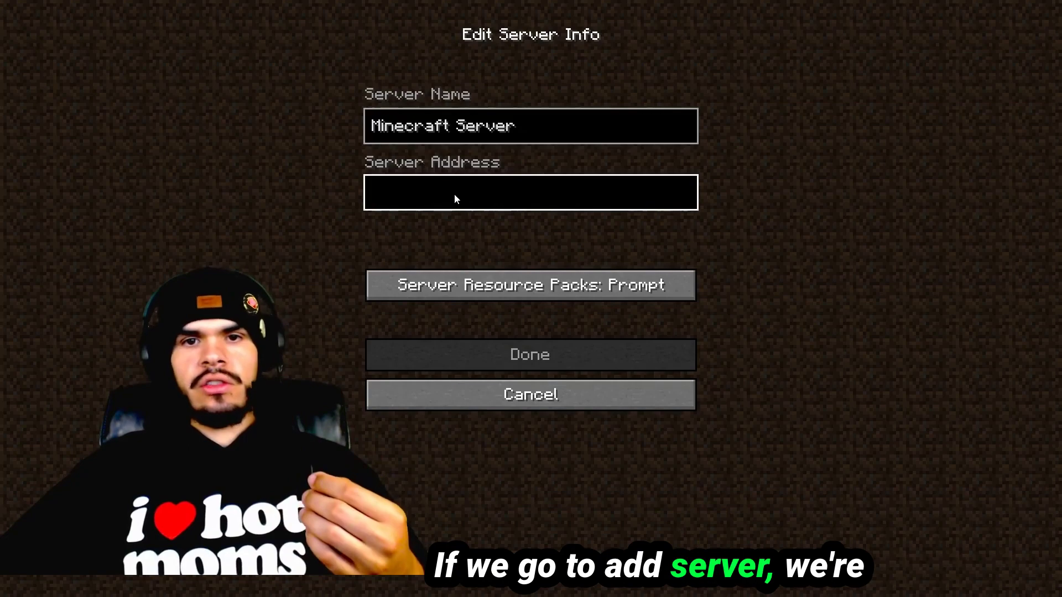
pyautogui.write('0')
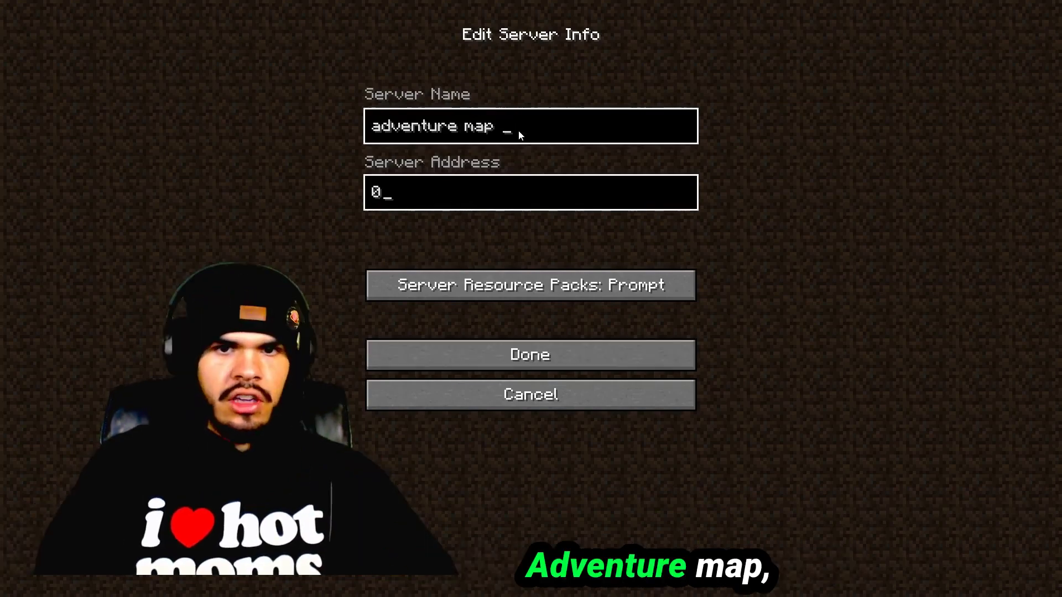
pyautogui.press('Return')
pyautogui.scroll(-5, 532, 366)
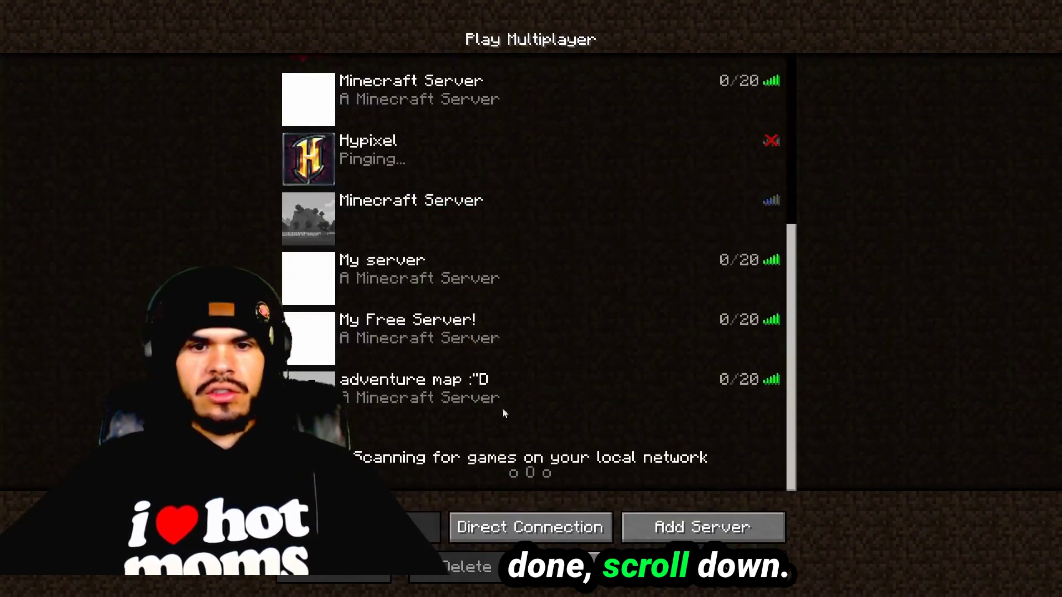
# Join the newly added server, pause the game, and bring the server console forward
pyautogui.doubleClick(532, 389)
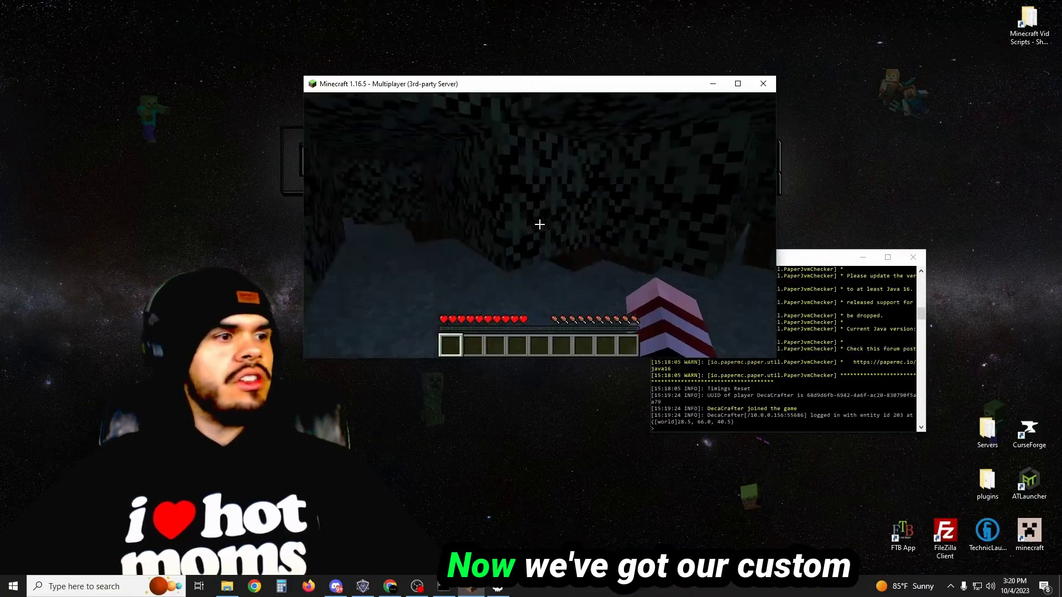
pyautogui.press('Escape')
pyautogui.click(789, 411)
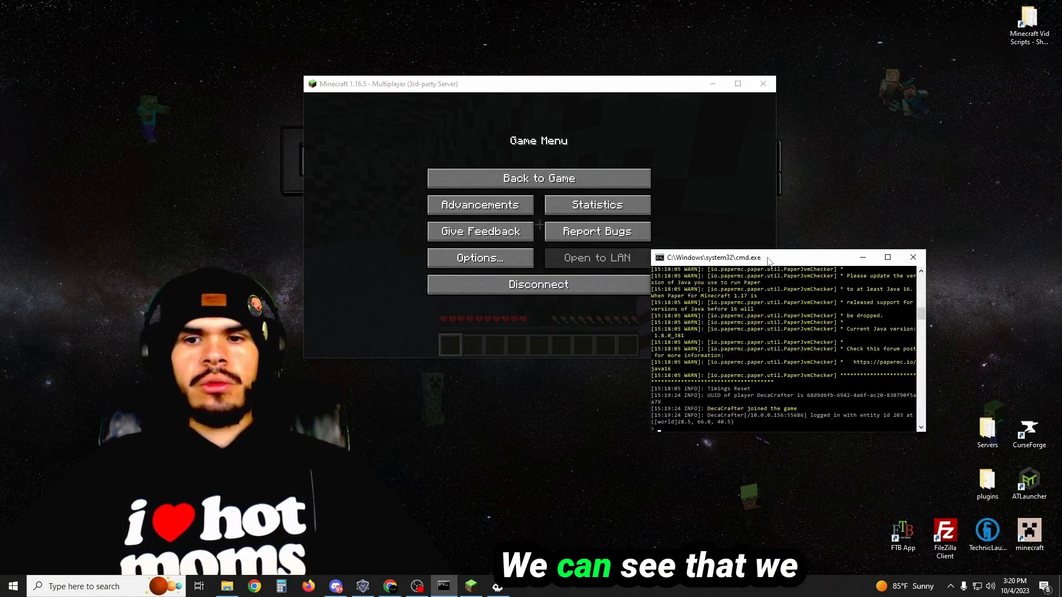